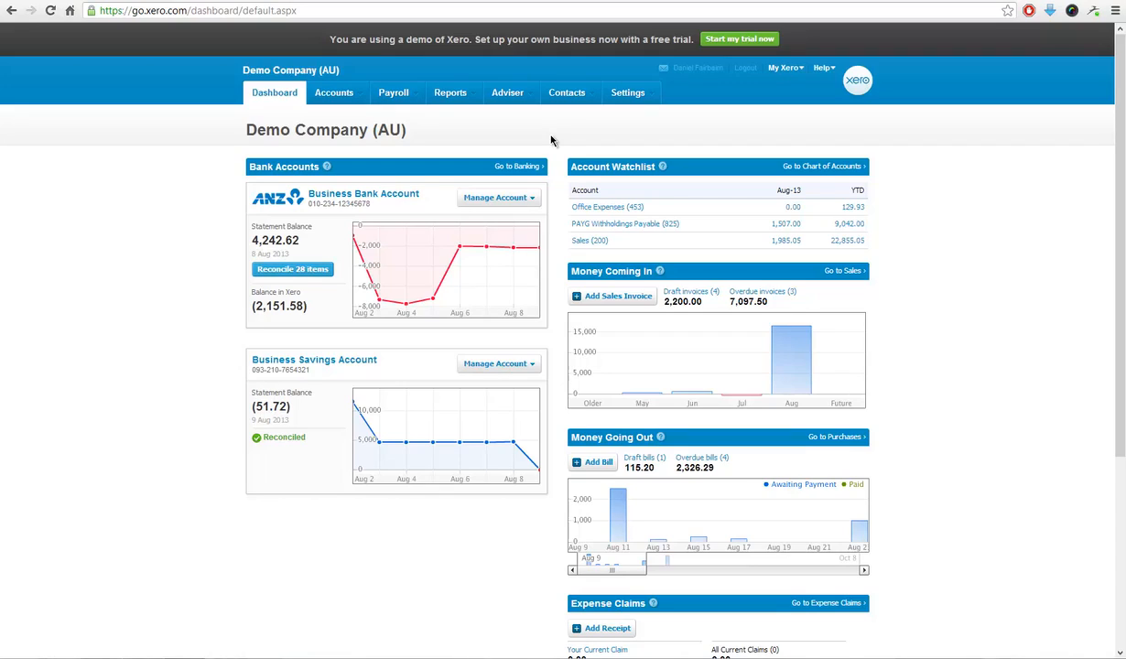
Step: Open the payroll overview, hide the getting-started help, and review the draft and previous pay runs and the leave lists
left_click(394, 97)
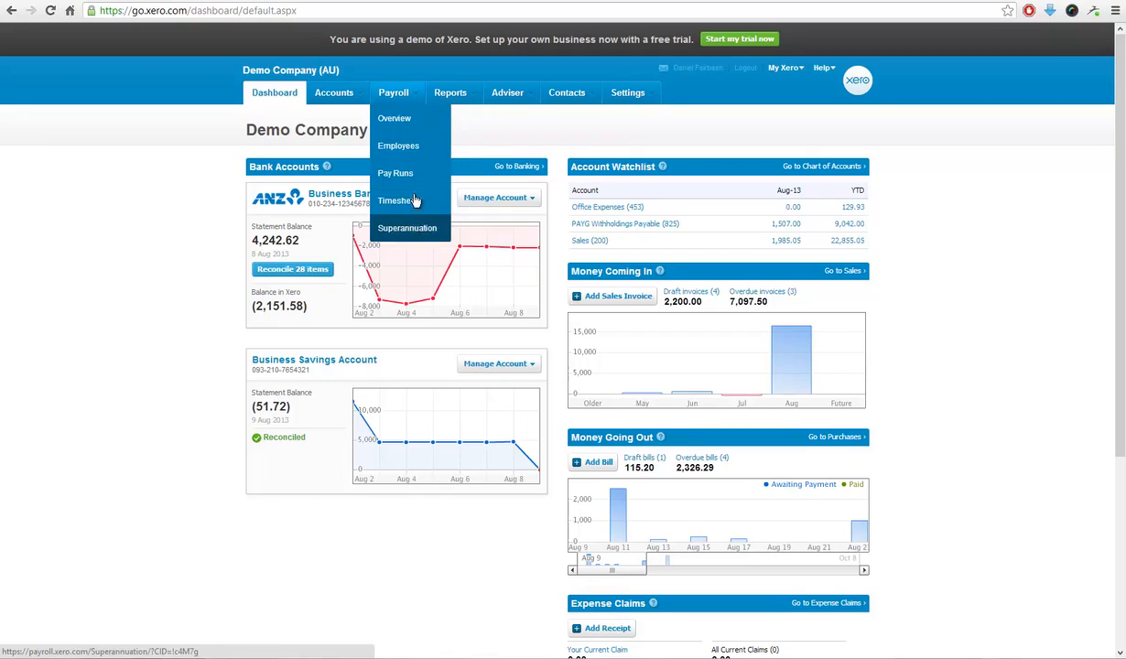
left_click(425, 128)
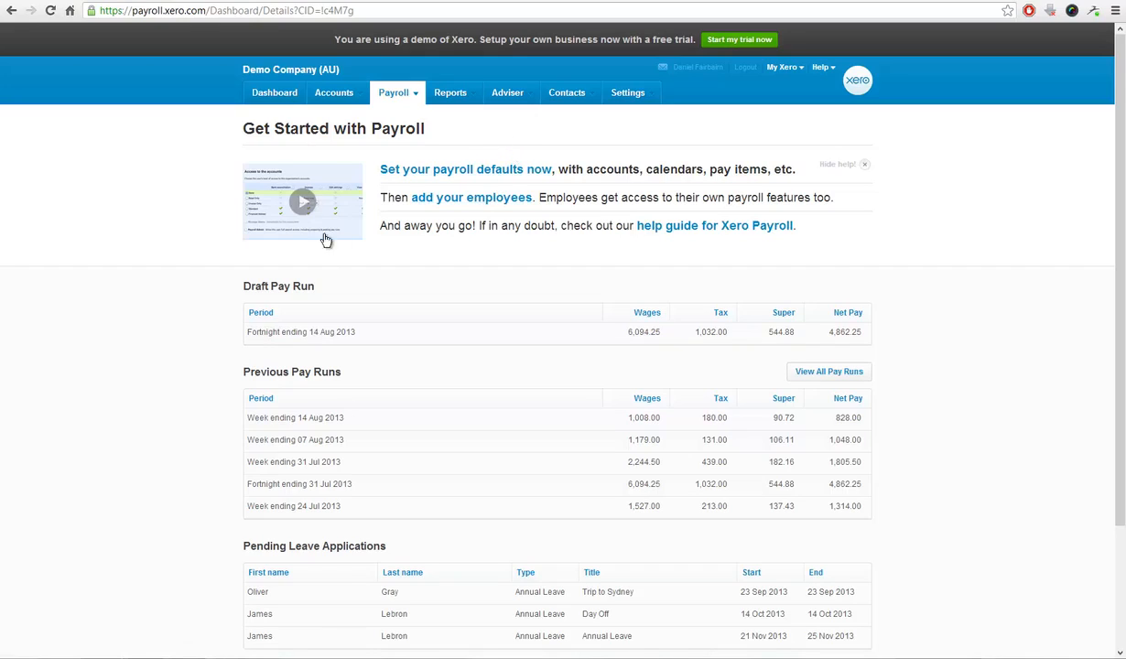
left_click(866, 165)
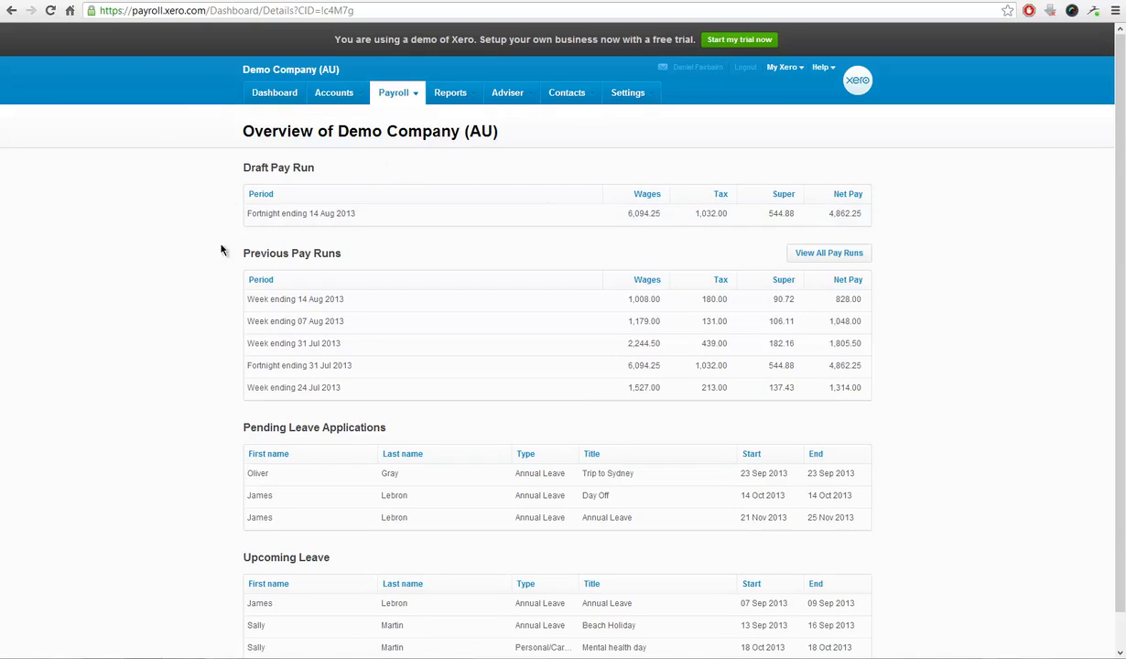
scroll(221, 302, "down", 1)
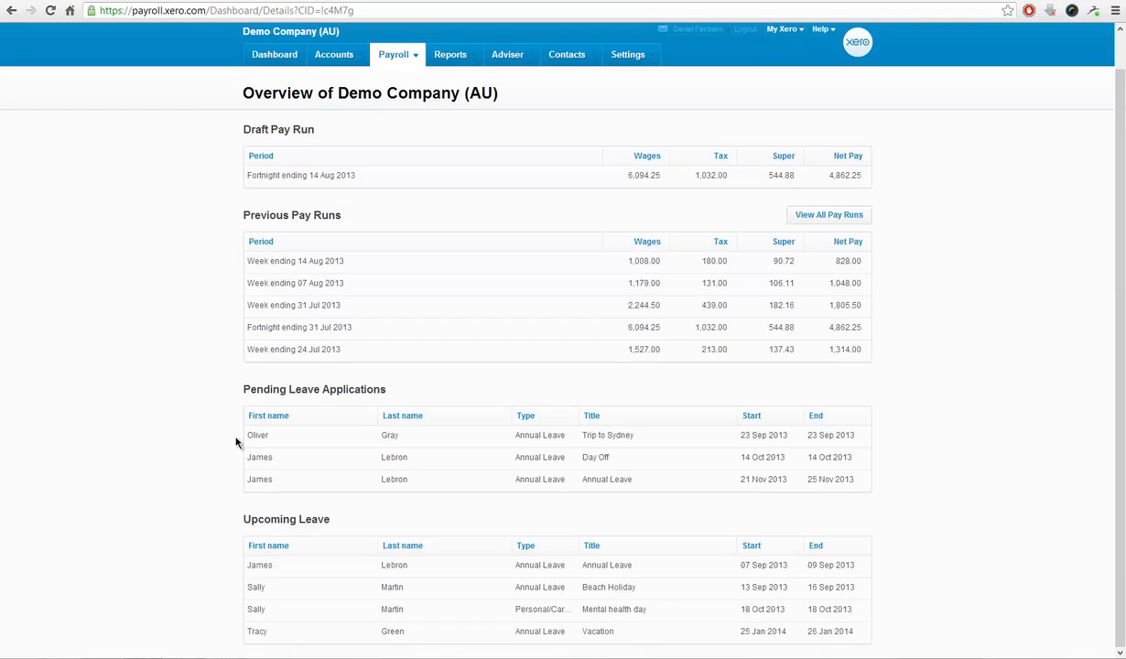
scroll(231, 427, "up", 1)
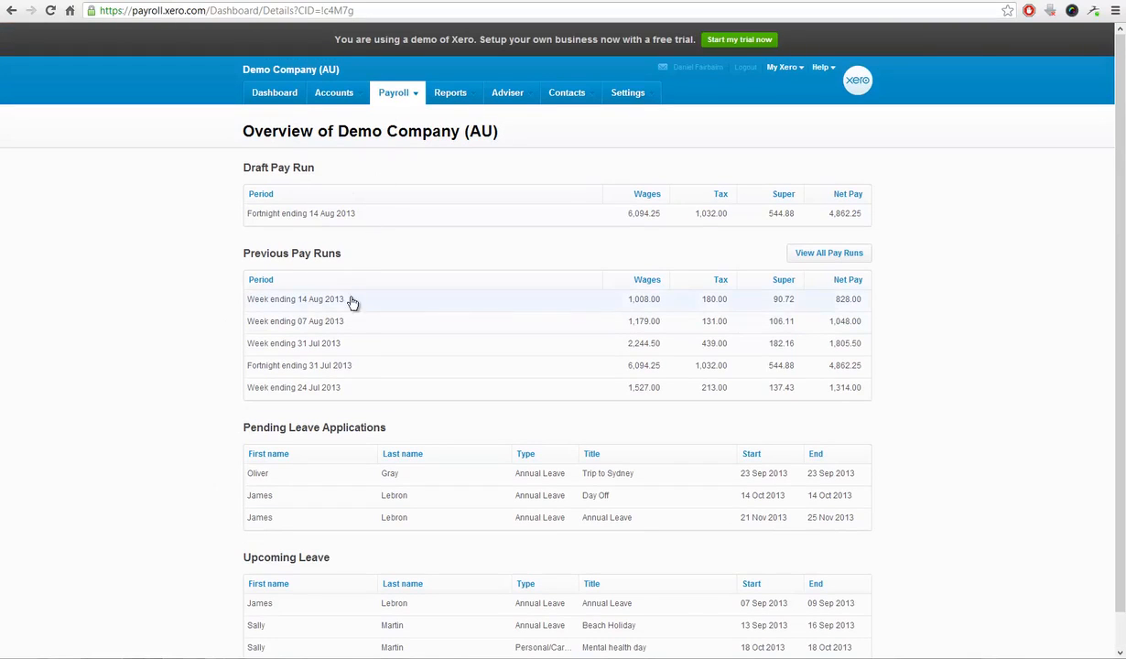
scroll(349, 366, "down", 1)
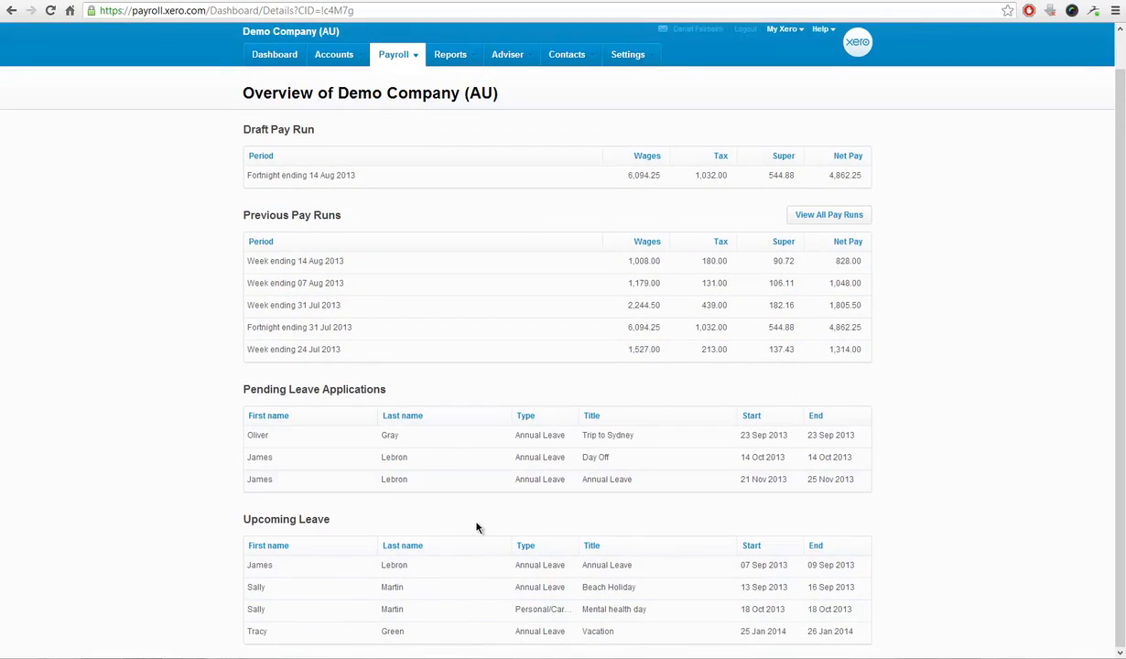
scroll(478, 528, "up", 1)
Step: Open the payroll settings and review the general, payslip, pay item, calendar and superannuation settings
left_click(395, 94)
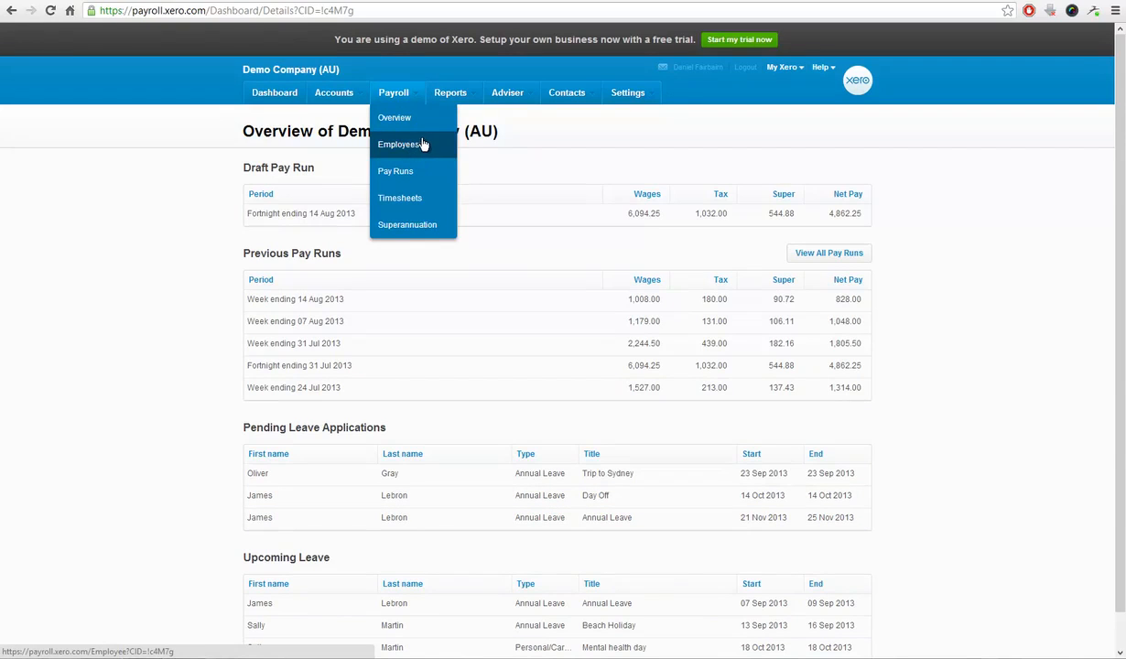
mouse_move(642, 97)
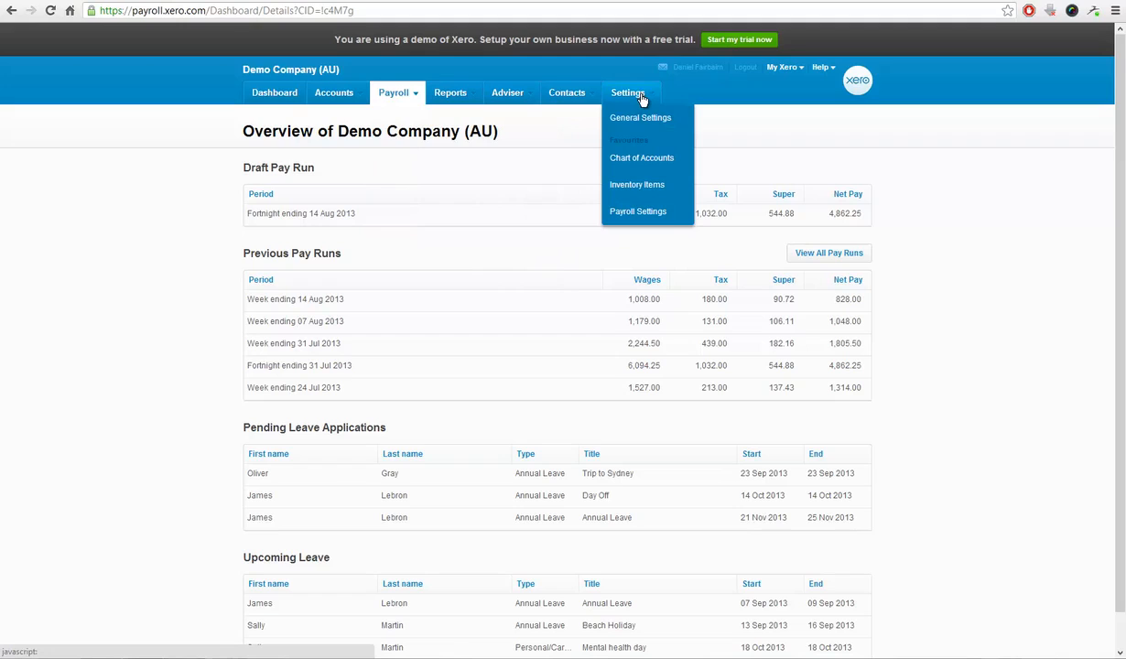
left_click(638, 213)
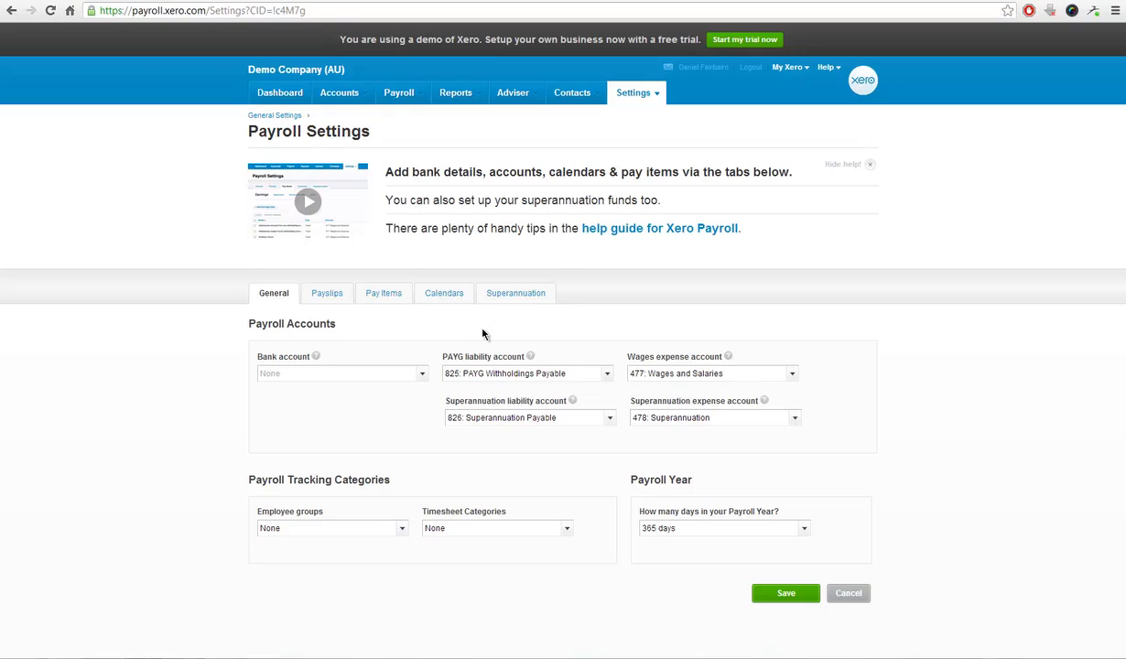
left_click(329, 296)
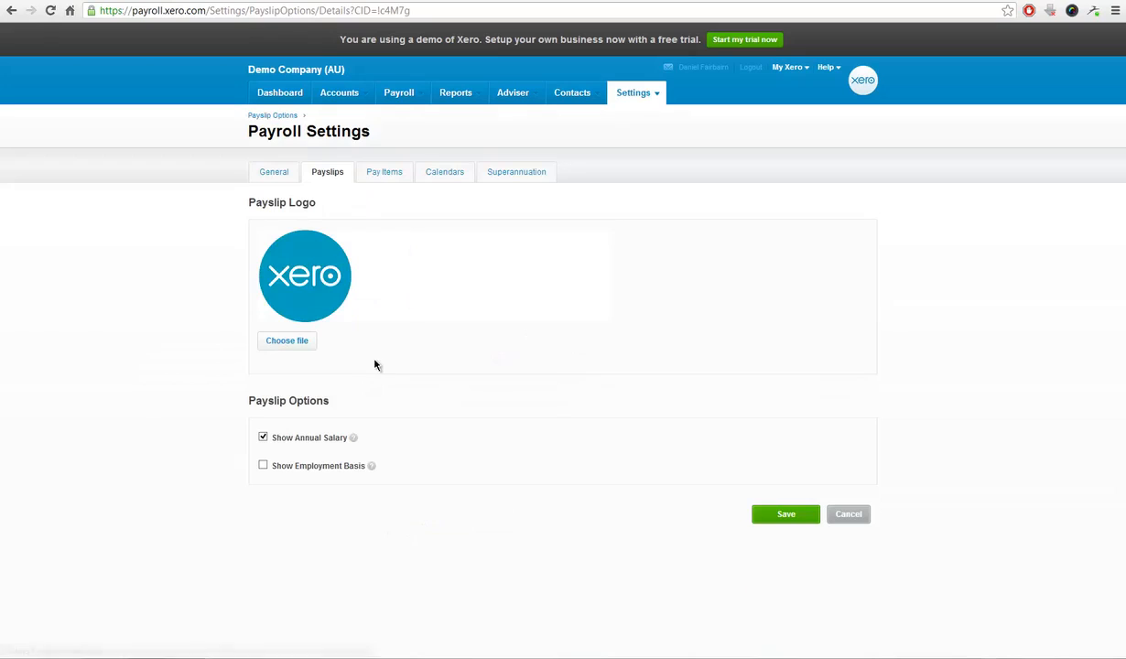
left_click(384, 173)
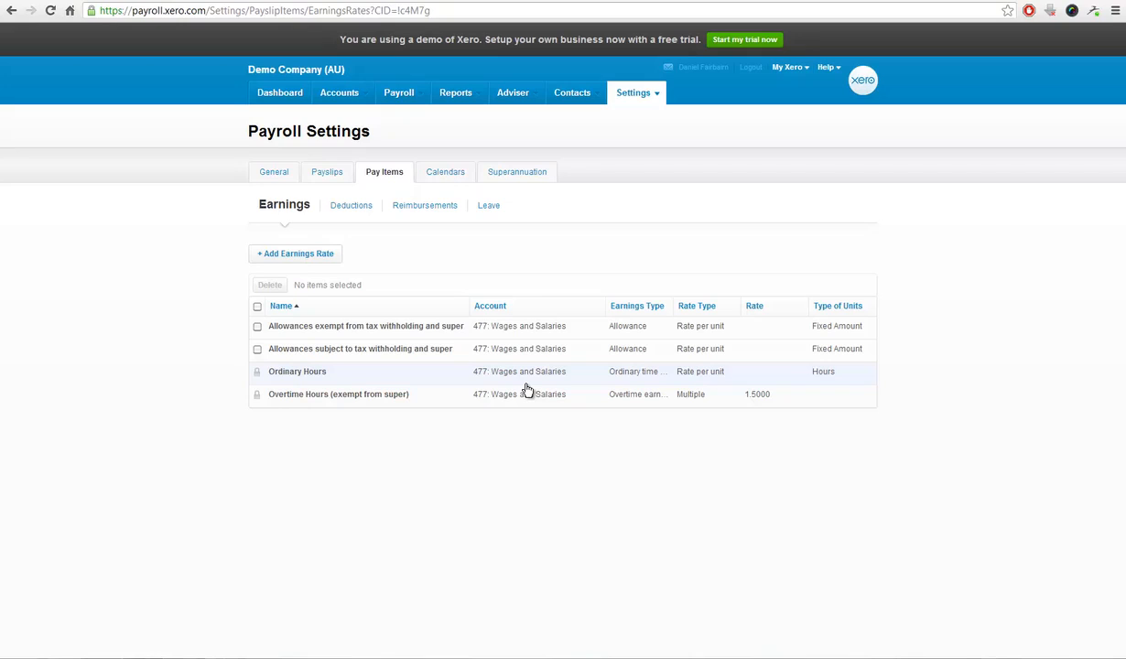
left_click(454, 185)
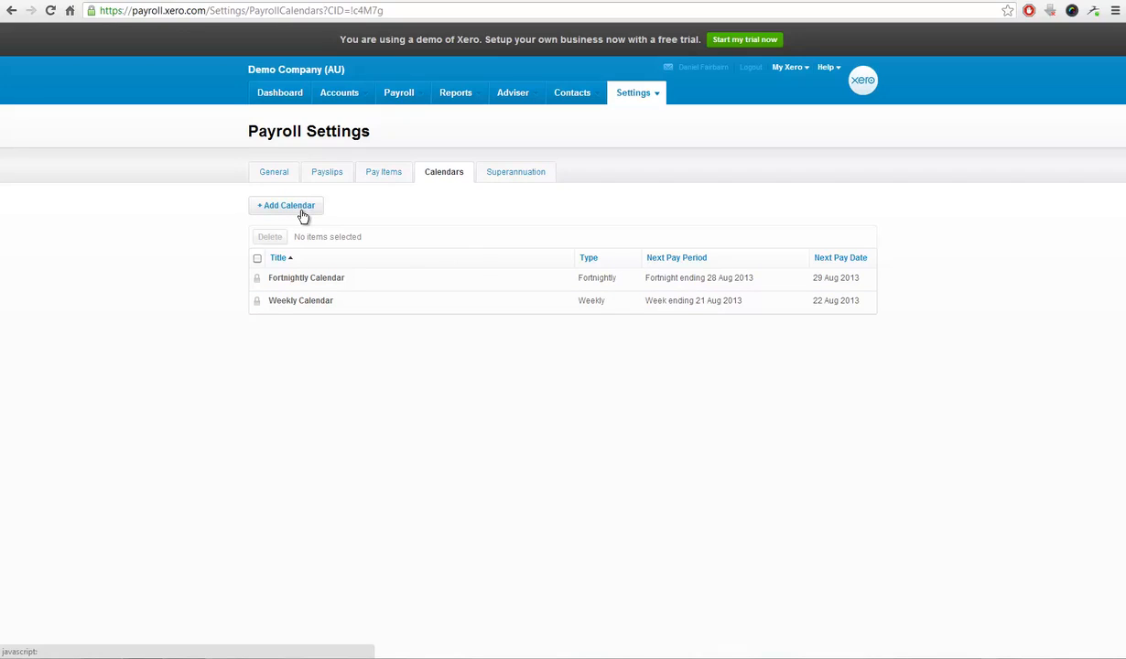
left_click(521, 176)
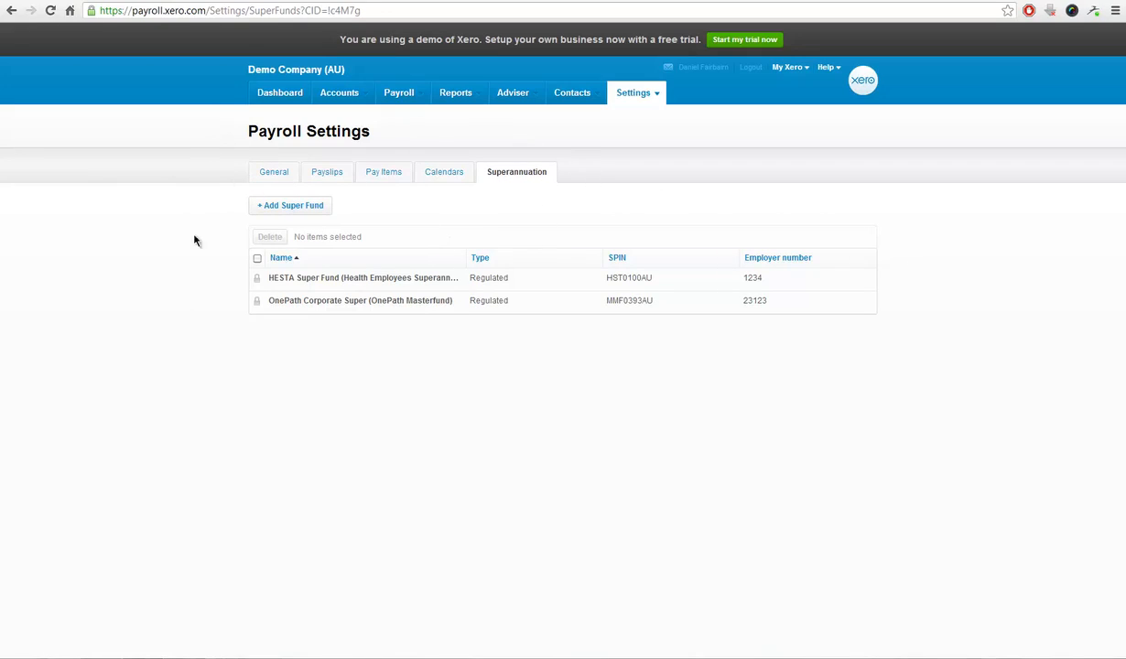
Step: Open the payroll employee list and select the first listed employee
left_click(400, 101)
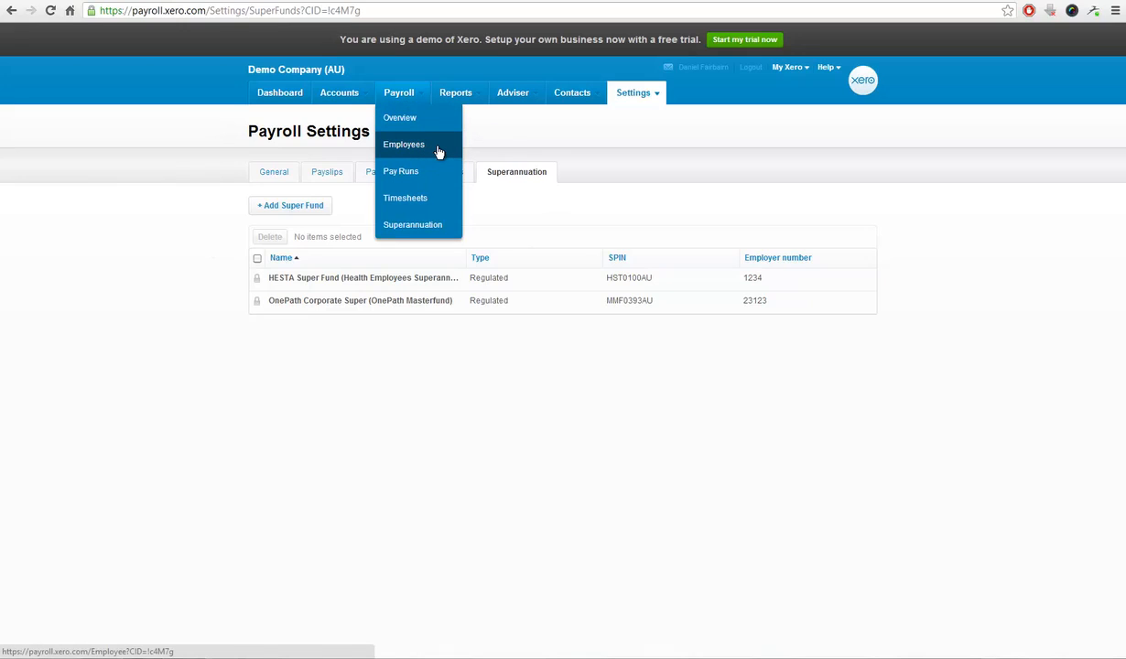
left_click(438, 151)
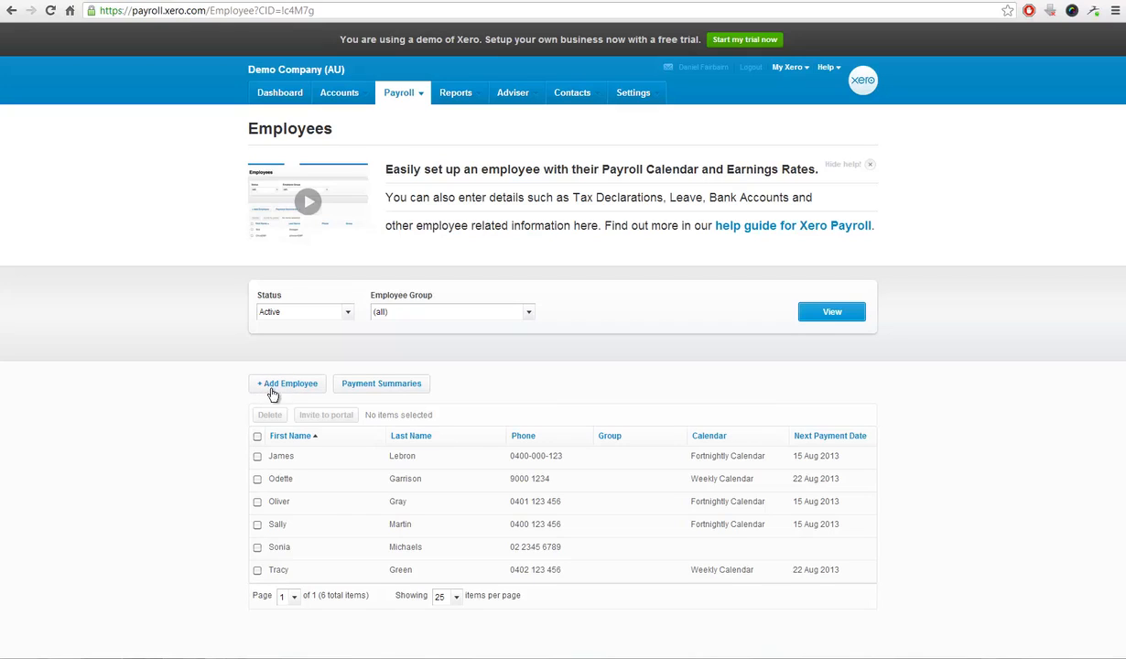
left_click(257, 457)
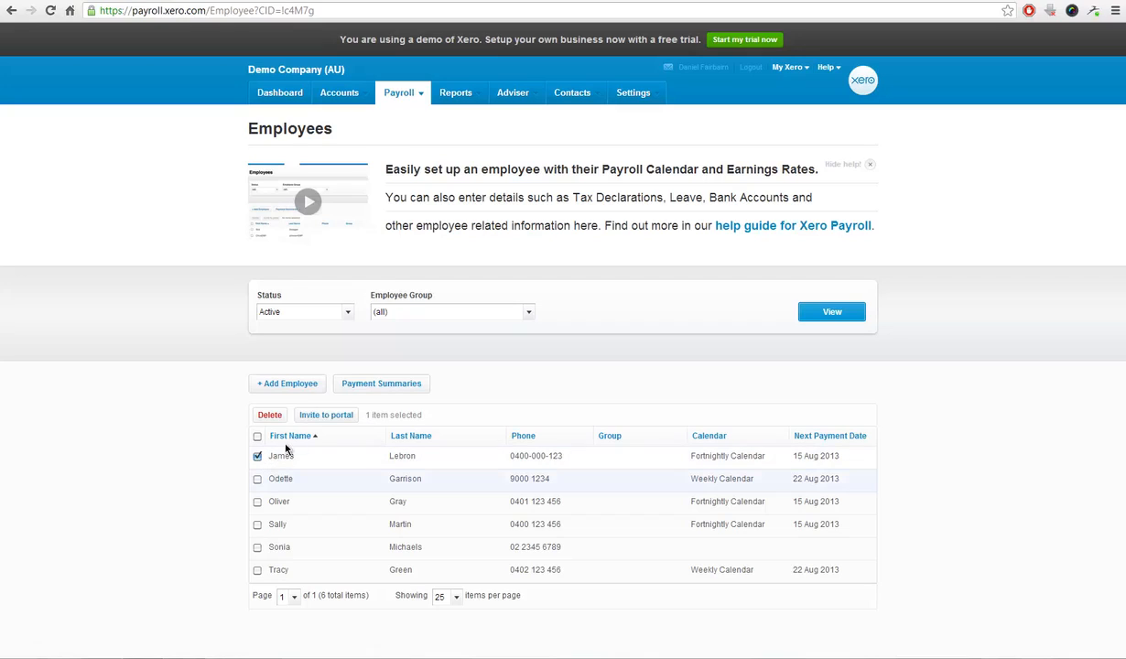
Step: Add a new employee, fill in the personal and contact details from the saved autofill profile, and save the record
left_click(304, 388)
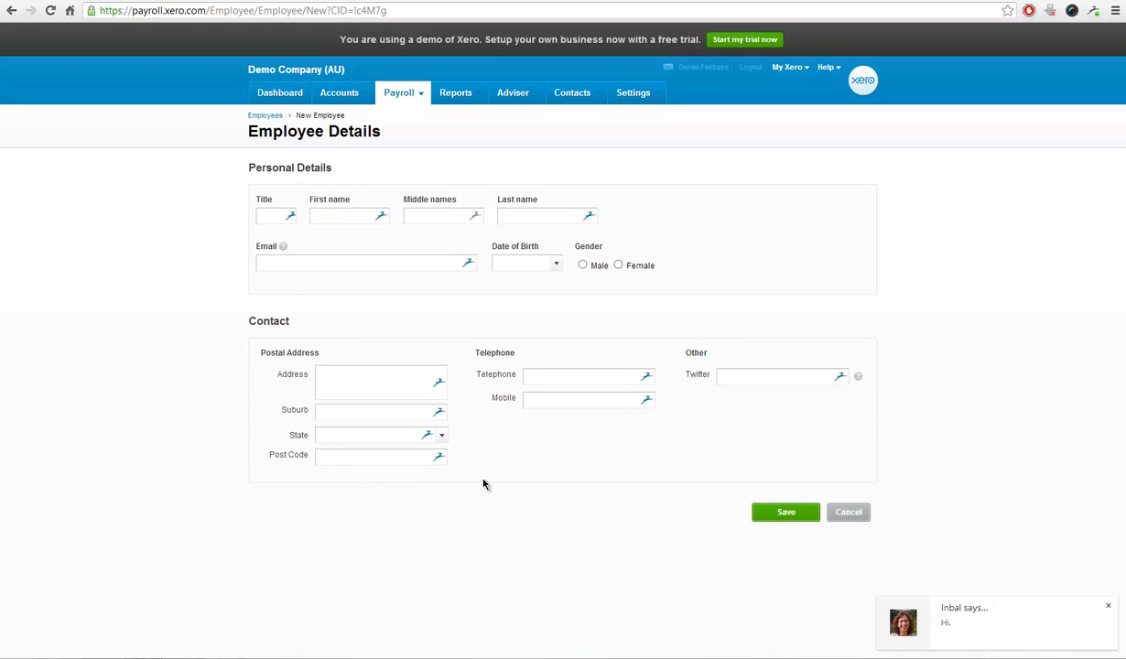
left_click(271, 216)
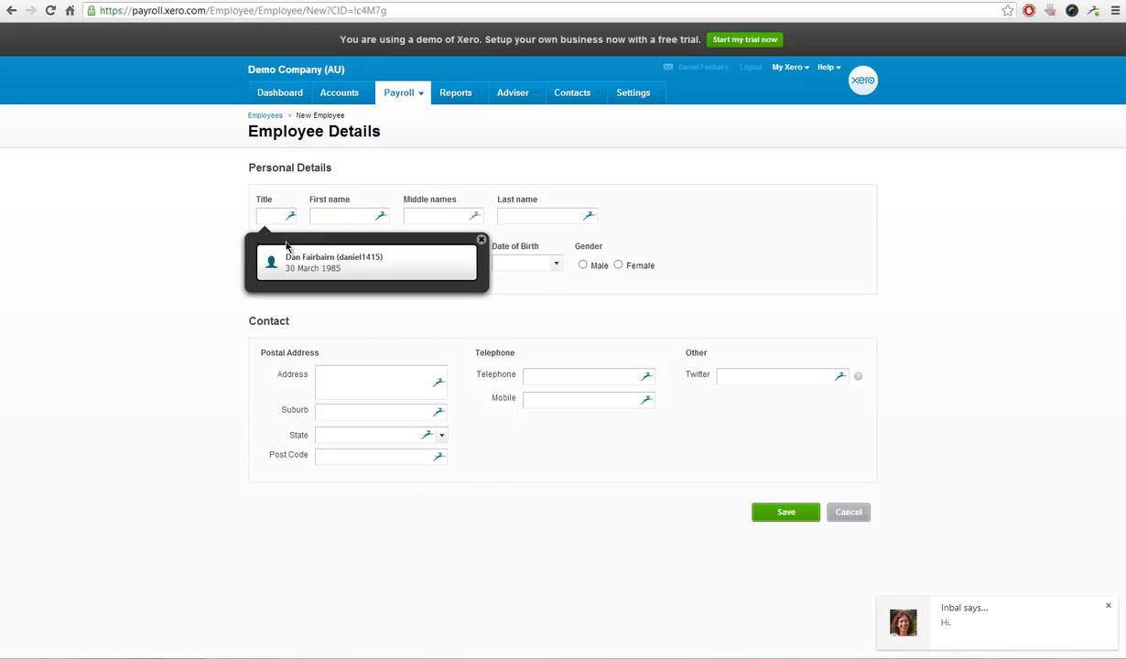
left_click(286, 259)
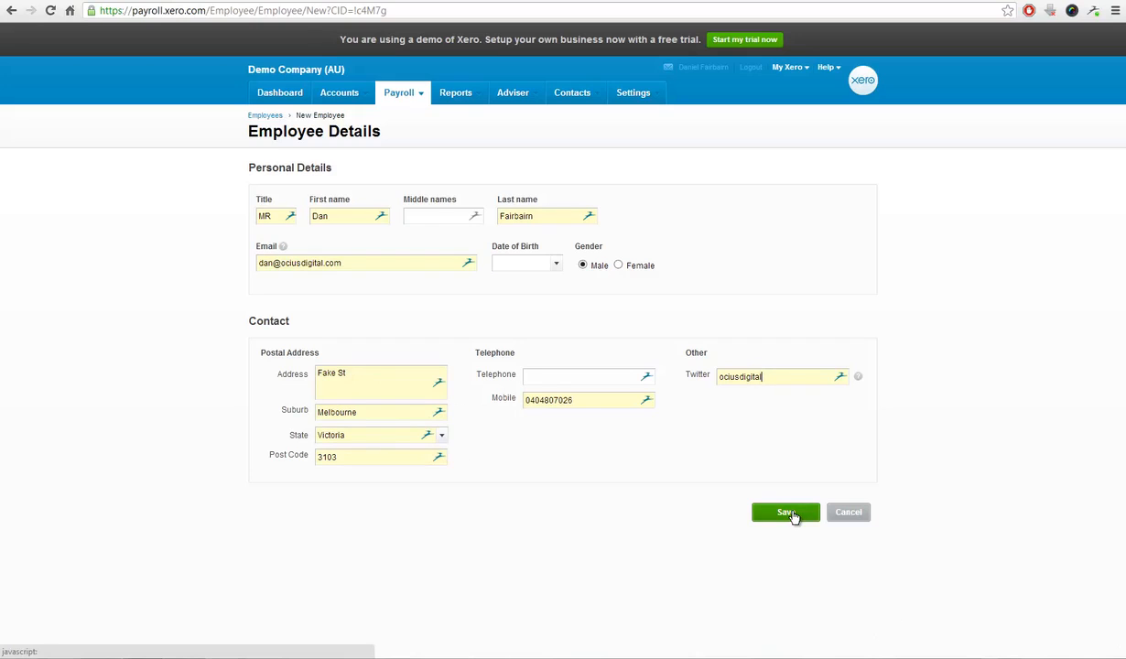
left_click(787, 513)
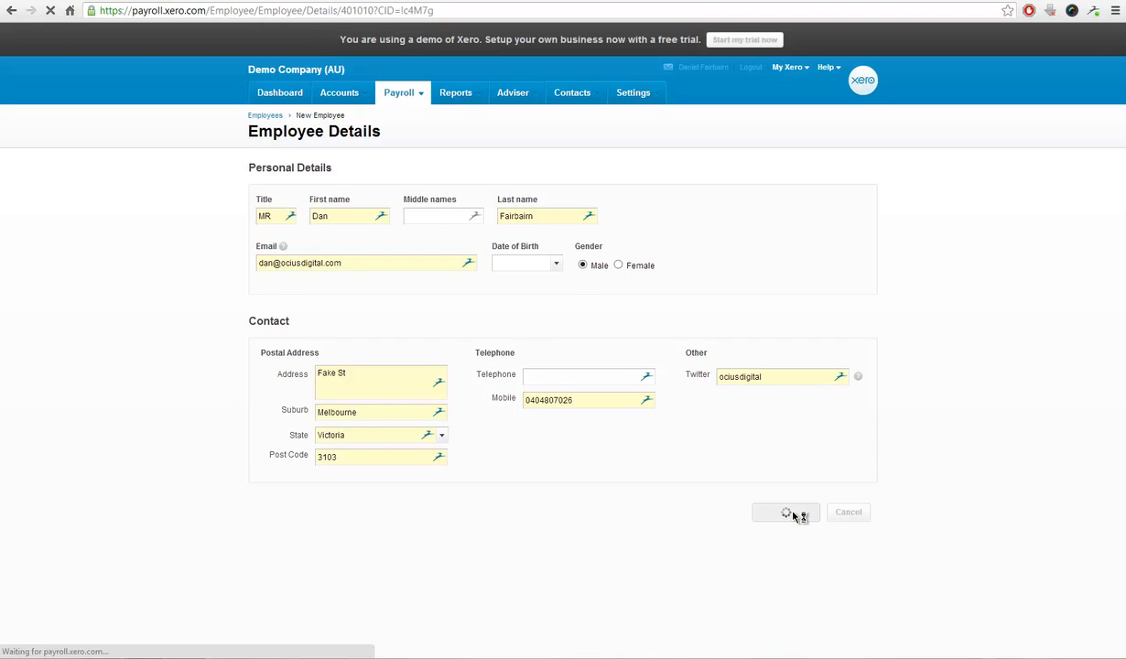
Step: Set the new employee's employment start date to 01 Aug 2013 and the payroll calendar to Fortnightly Calendar
scroll(831, 419, "down", 1)
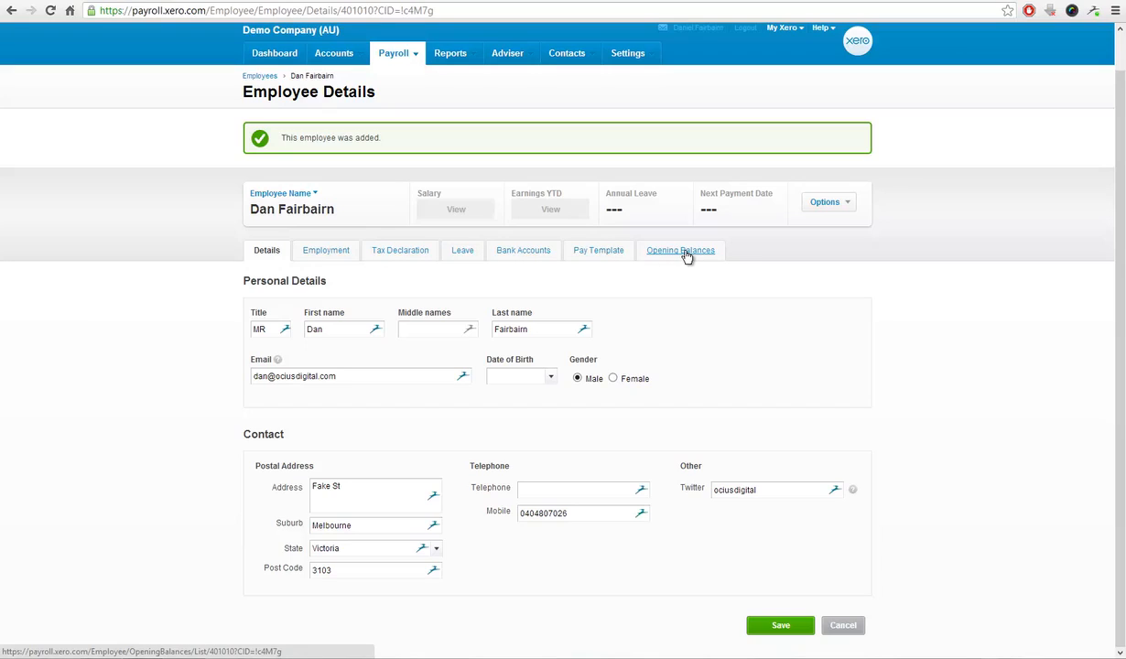
left_click(327, 254)
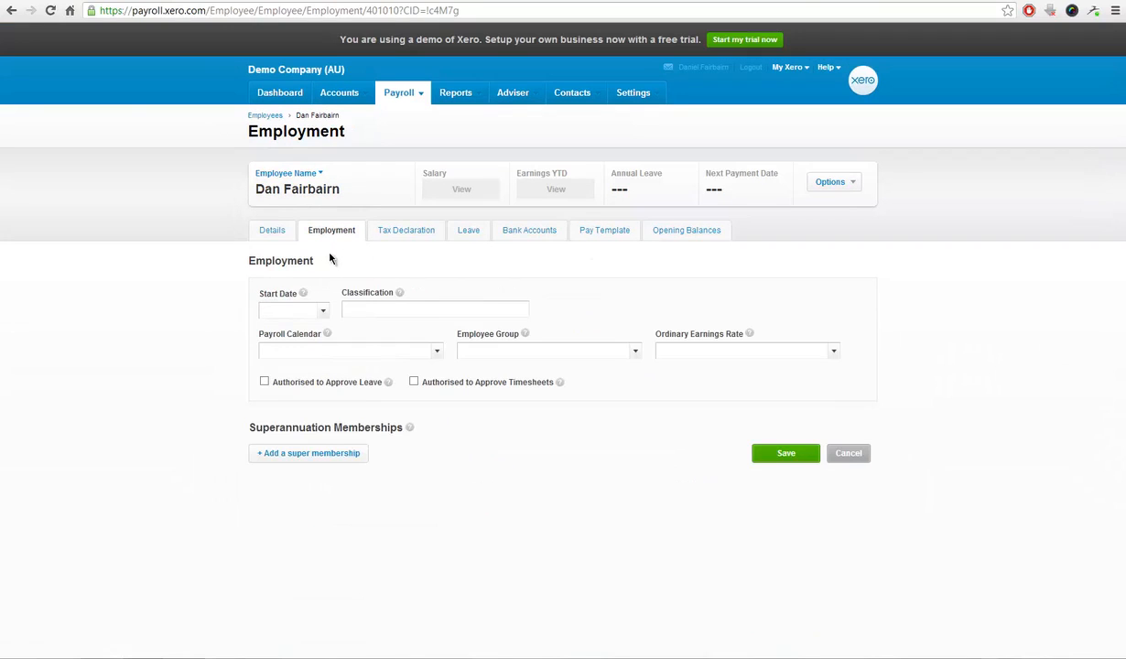
left_click(324, 313)
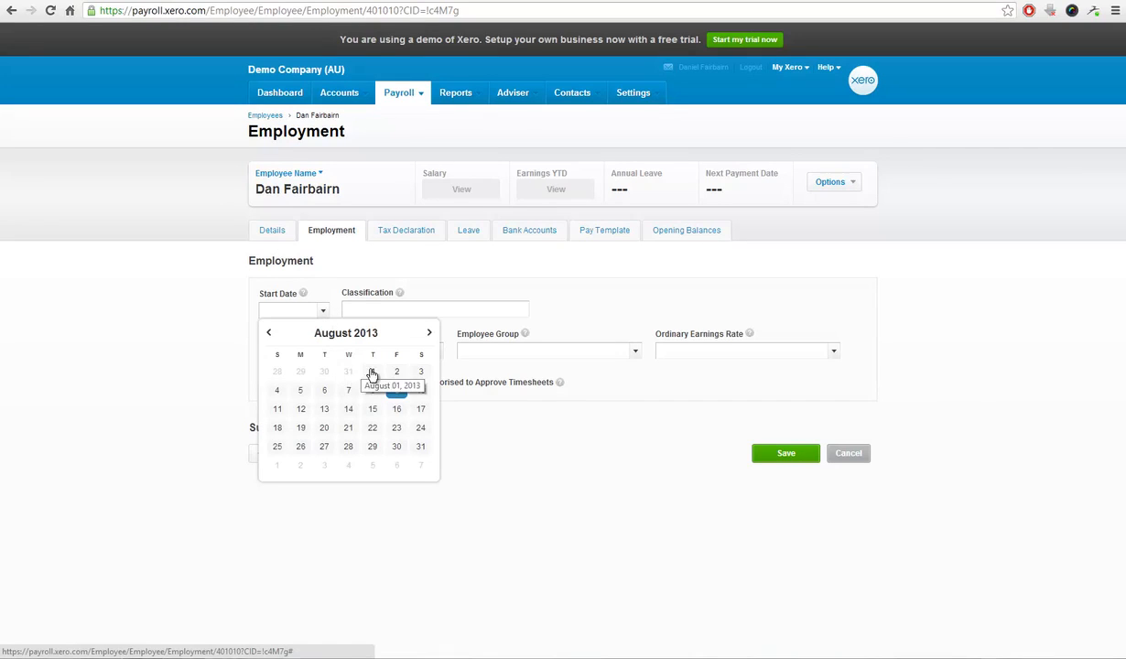
left_click(372, 372)
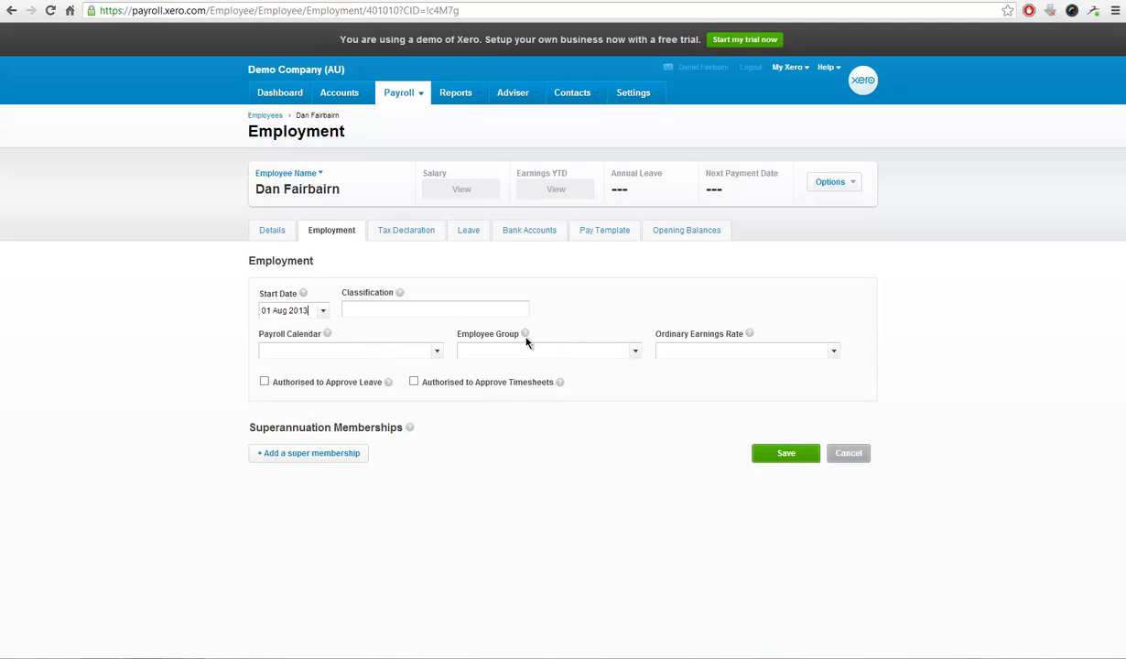
left_click(438, 355)
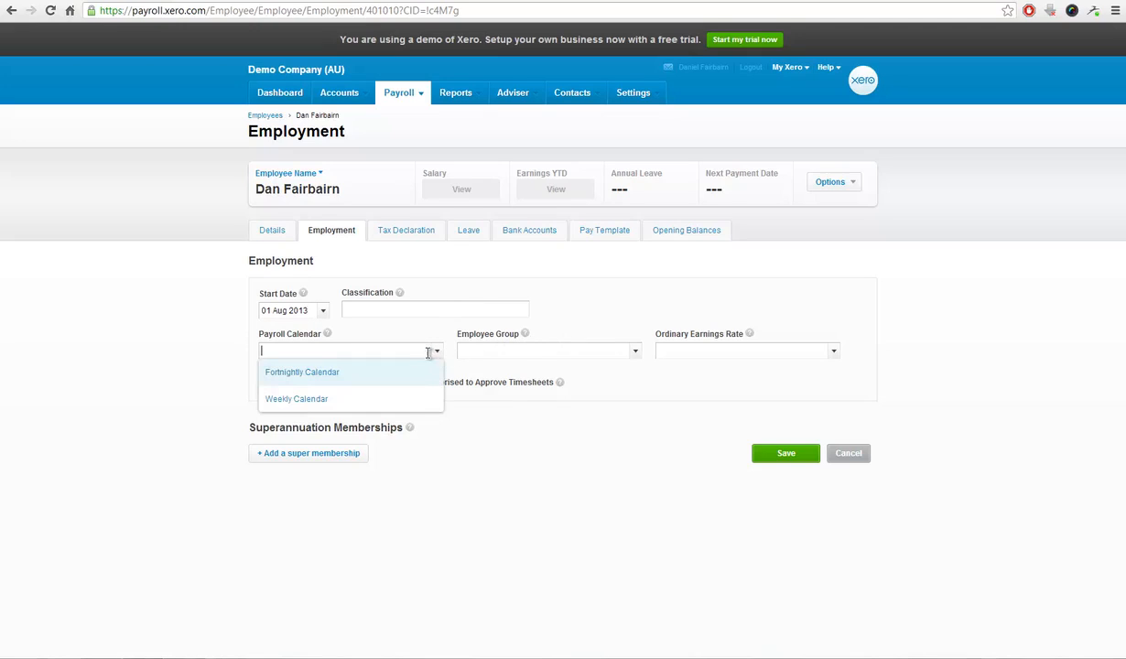
left_click(340, 374)
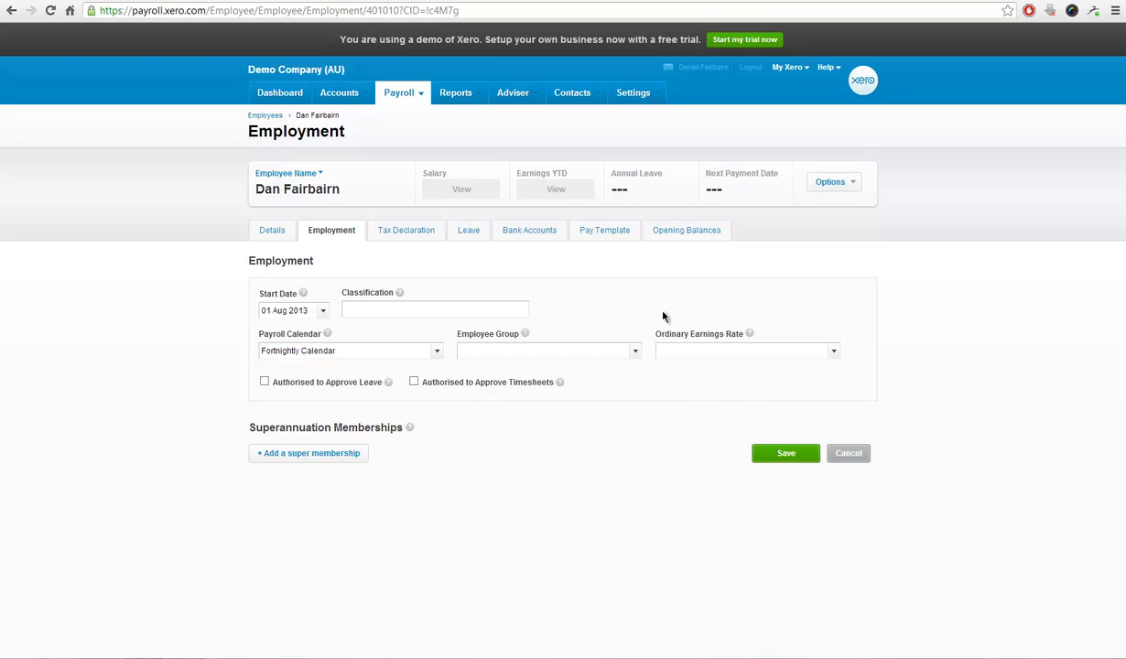
Step: Set the employee's ordinary earnings rate to Ordinary Hours and save the employment details
left_click(836, 351)
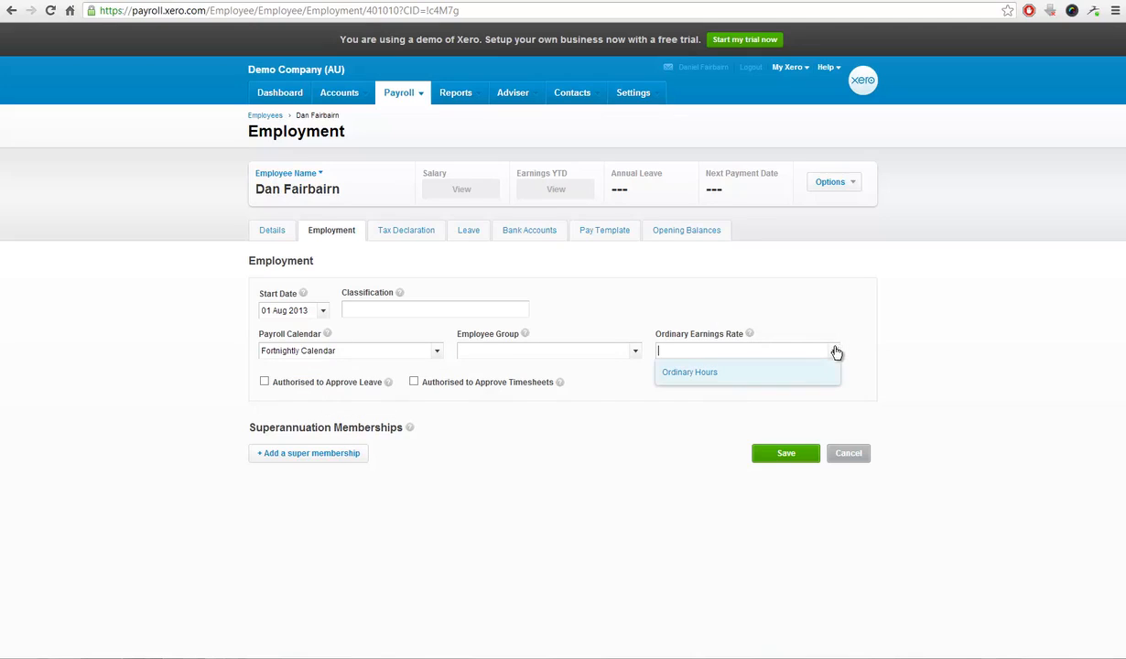
left_click(821, 376)
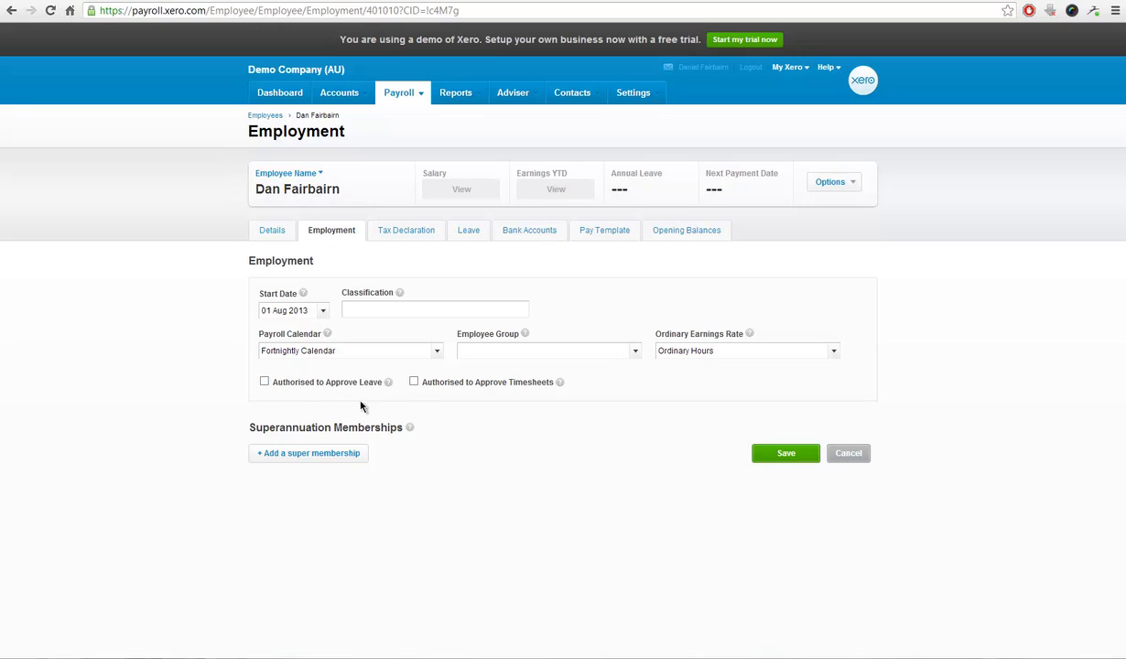
left_click(400, 232)
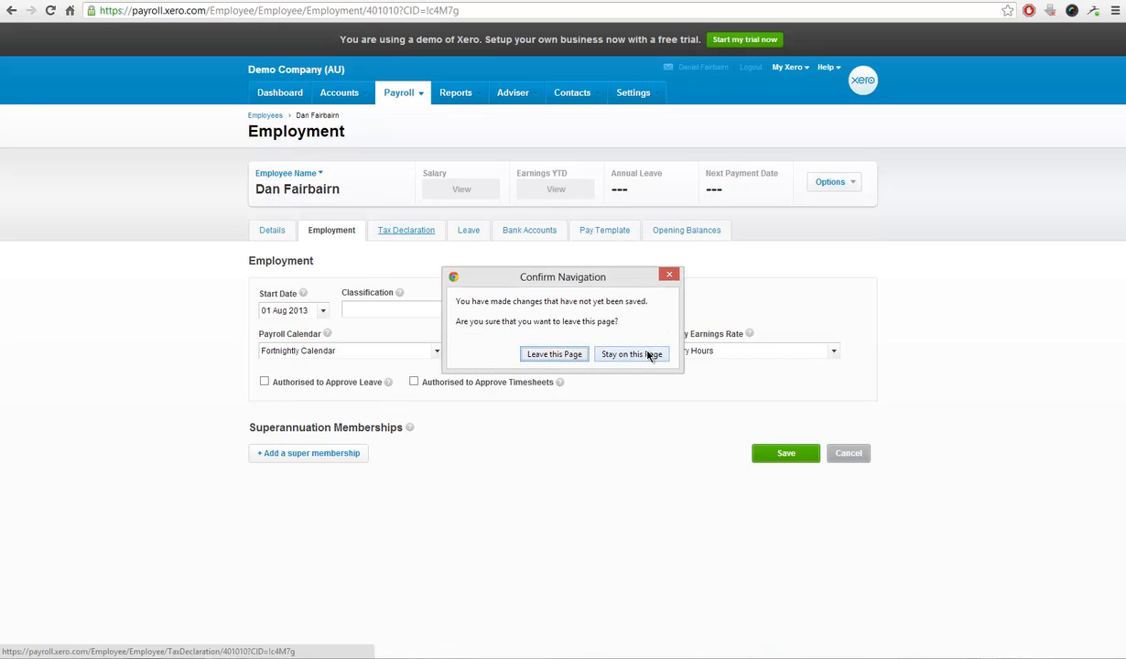
left_click(648, 355)
left_click(780, 451)
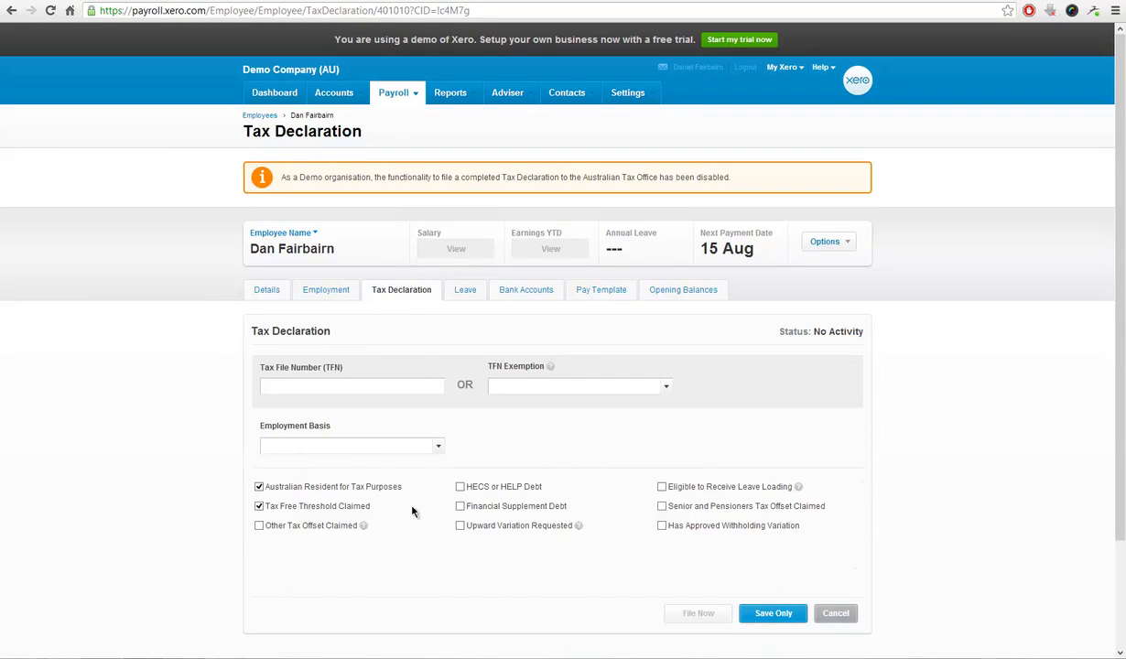
Step: Review the employee's leave applications and bank account details
left_click(464, 291)
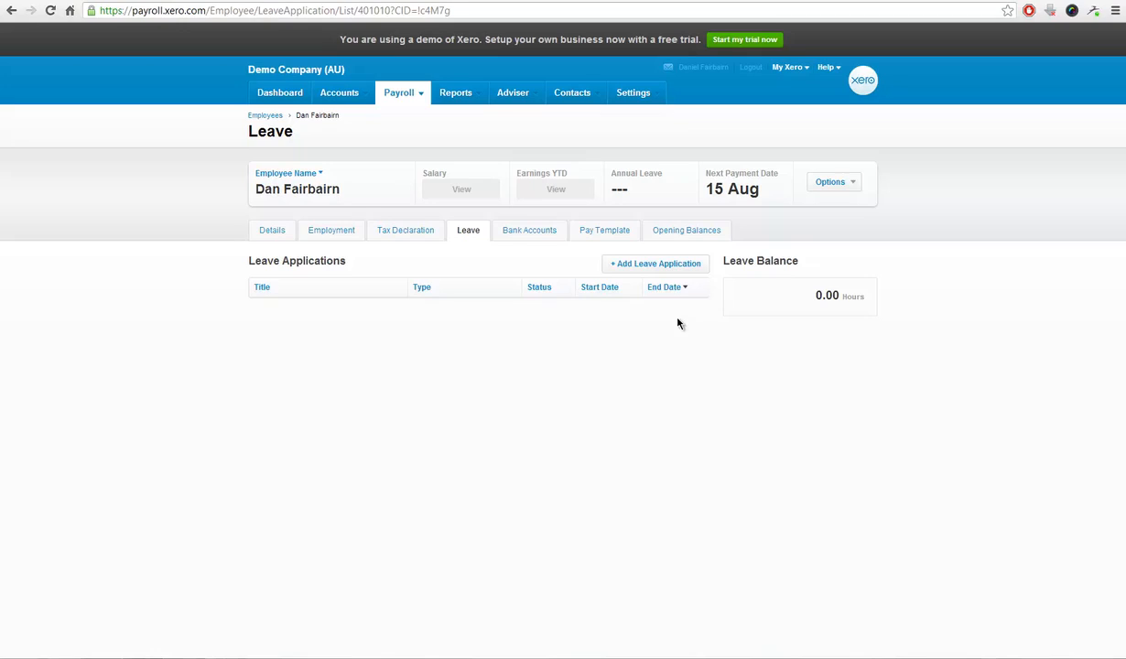
left_click(538, 232)
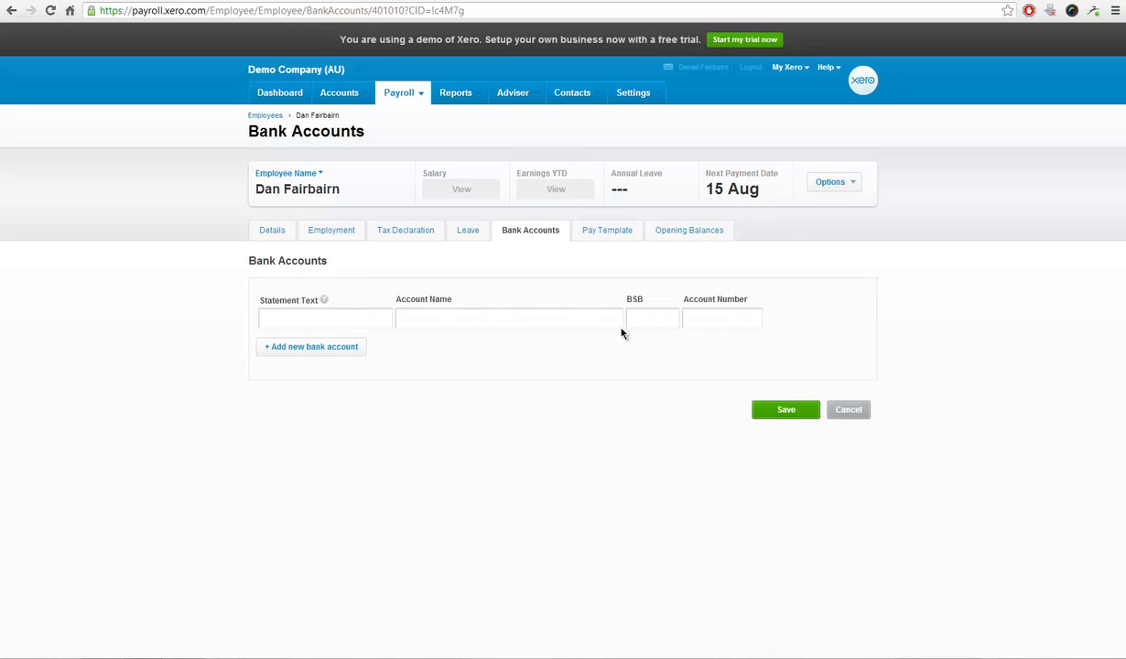
Step: Add an earnings line to the employee's pay template using Ordinary Hours with the Annual Salary calculation type
left_click(616, 237)
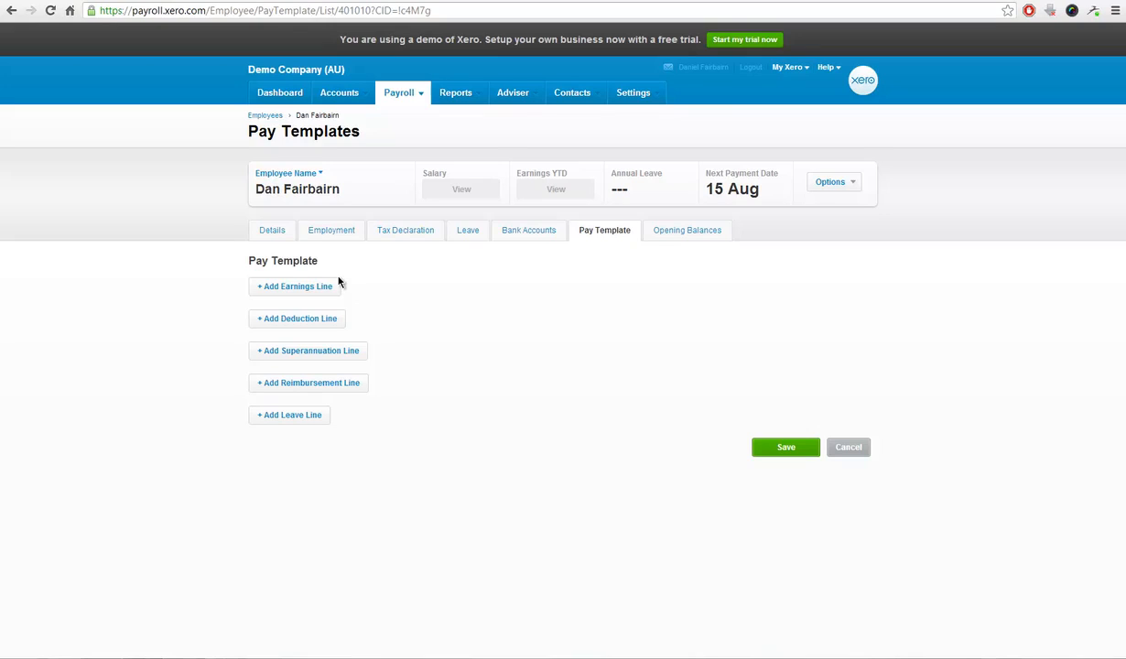
mouse_move(635, 94)
left_click(298, 287)
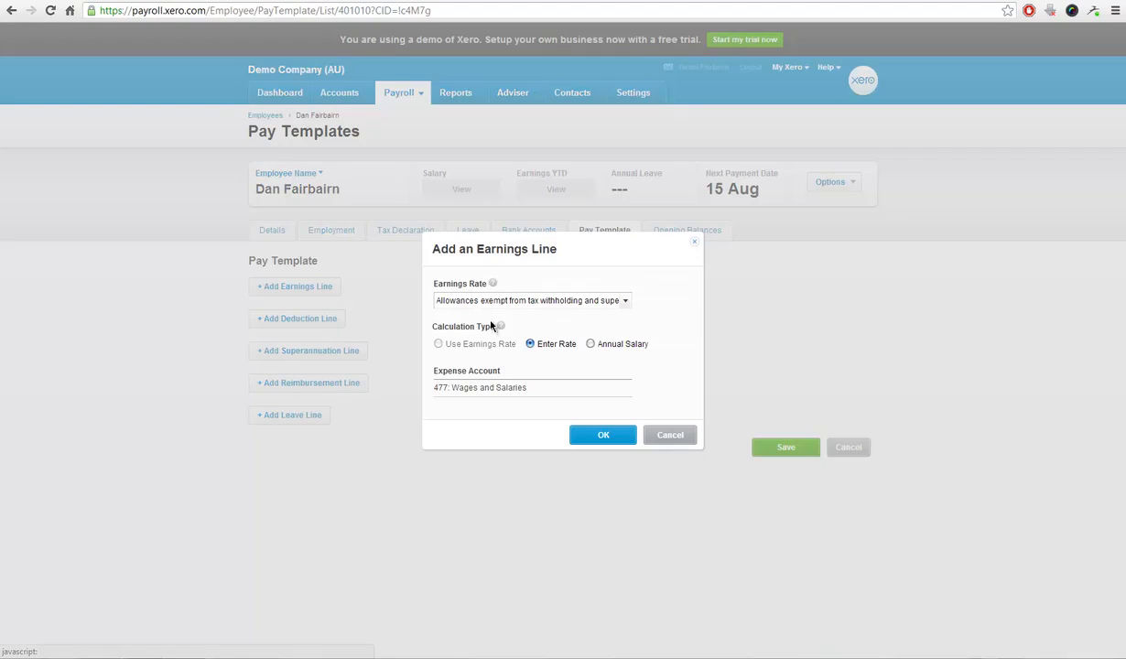
left_click(628, 303)
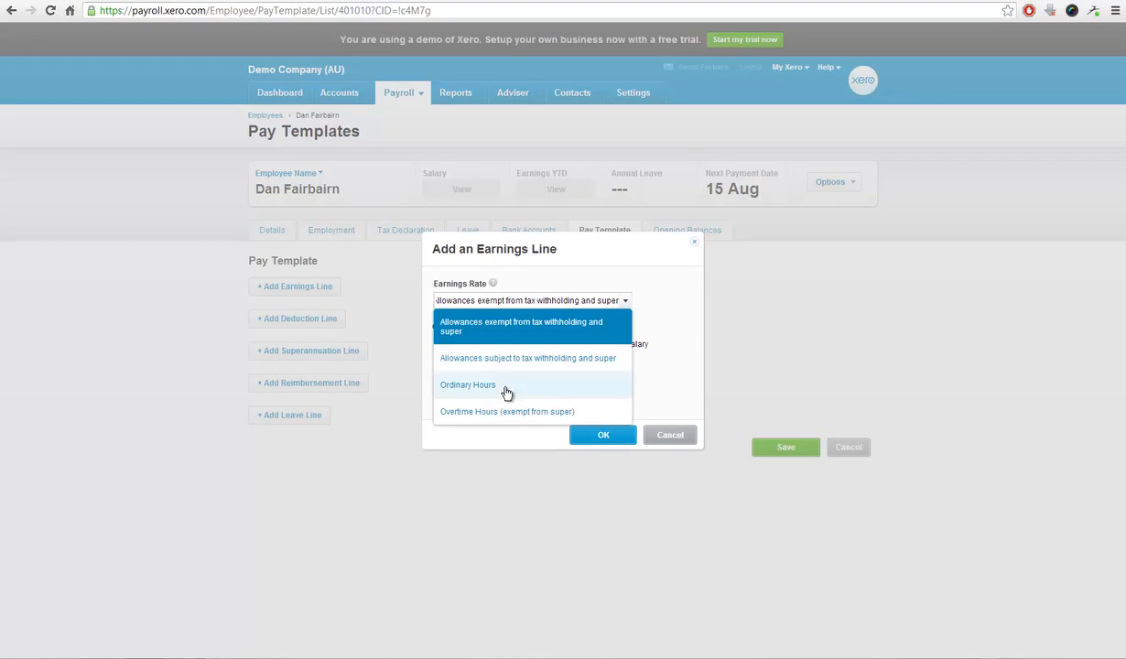
left_click(506, 385)
left_click(589, 343)
left_click(602, 434)
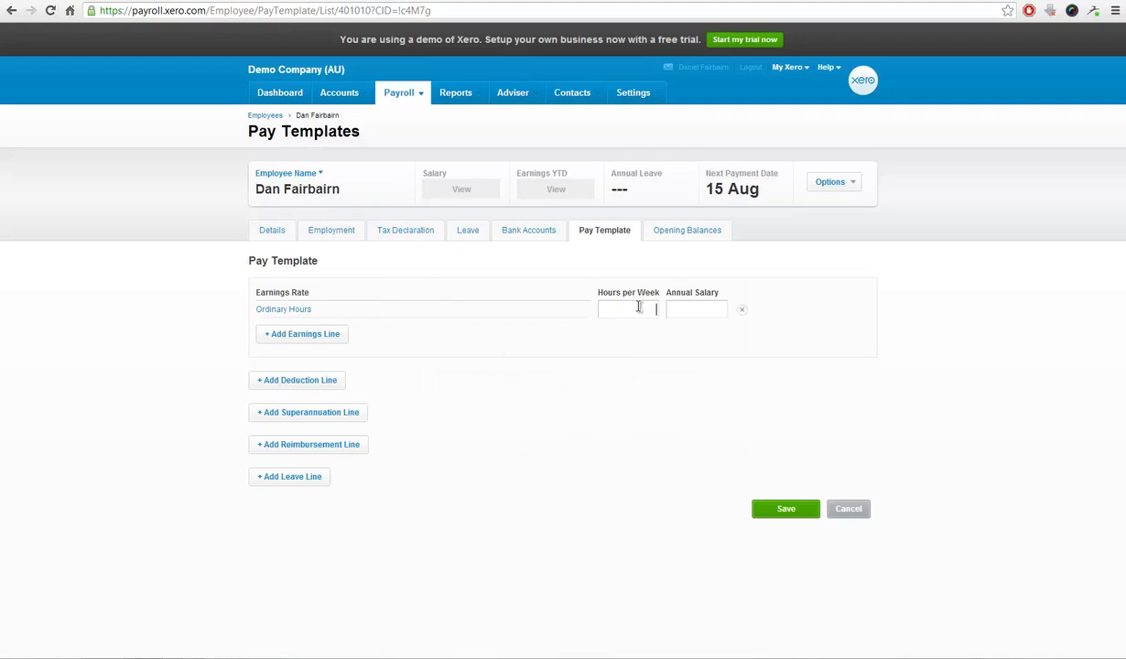
Step: Set the Ordinary Hours line to 38 hours per week with an annual salary of 60,000
type("38")
key("Tab")
type("60,000")
key("Tab")
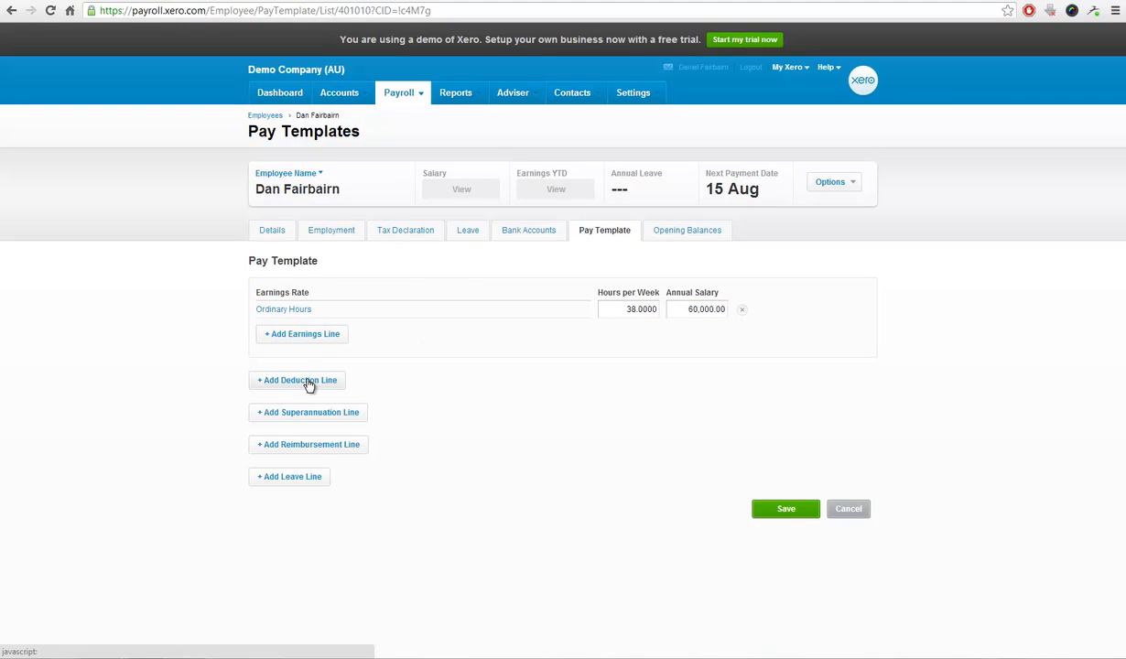
Step: Add a Superannuation Guarantee Contribution line at the statutory rate and an Annual Leave line accruing a fixed 160 hours per year
left_click(389, 418)
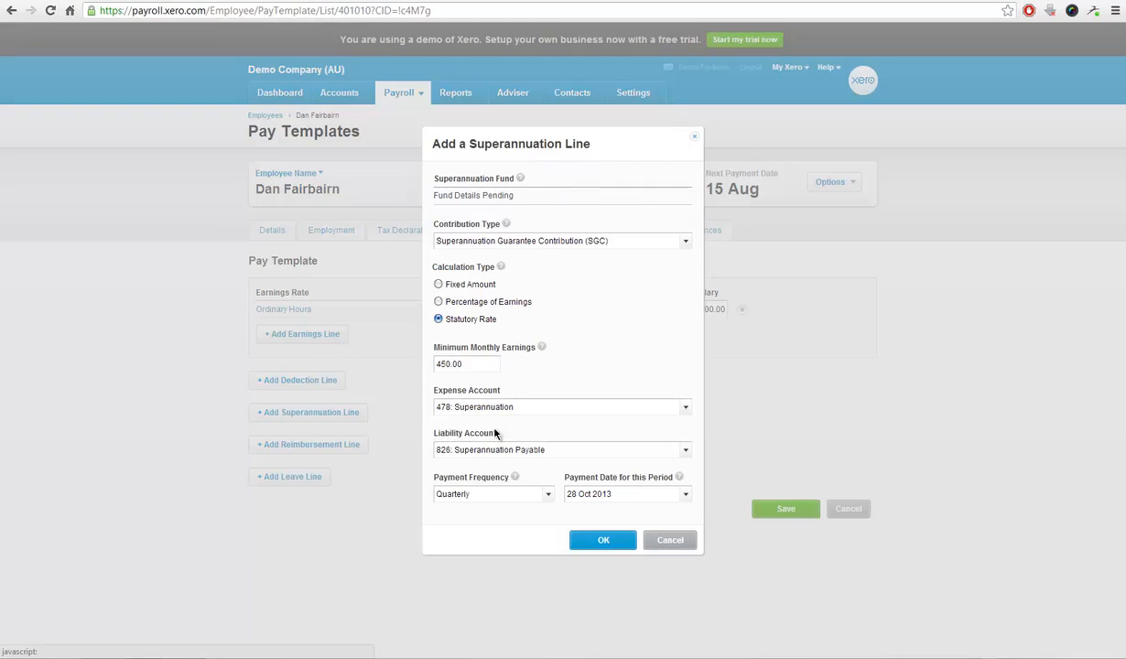
left_click(600, 539)
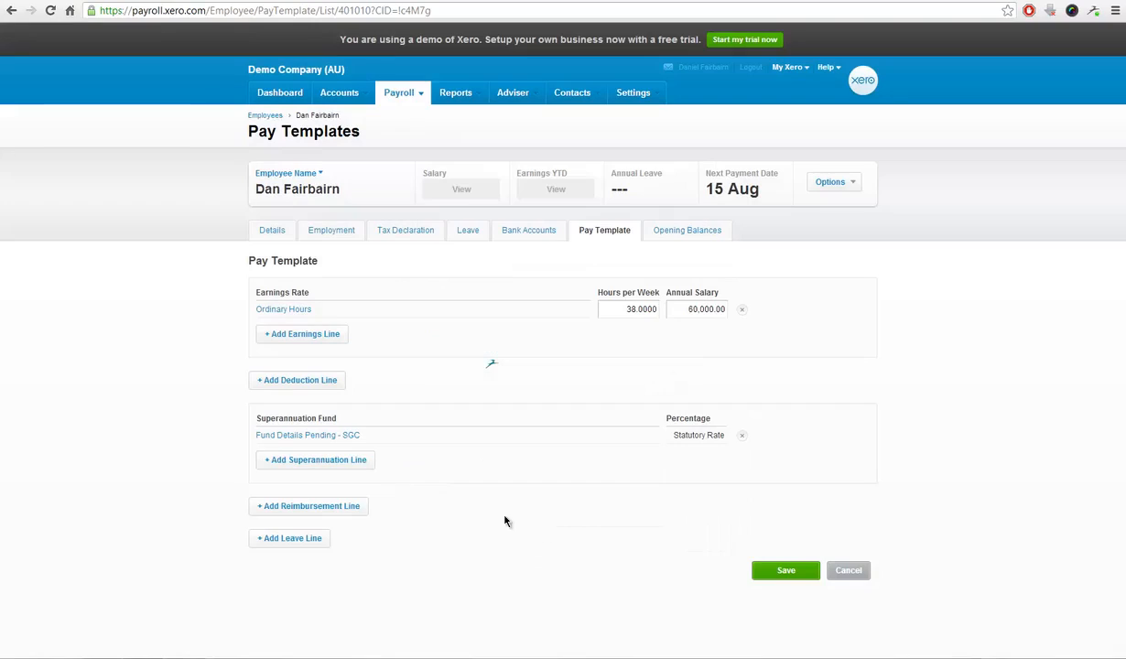
left_click(295, 538)
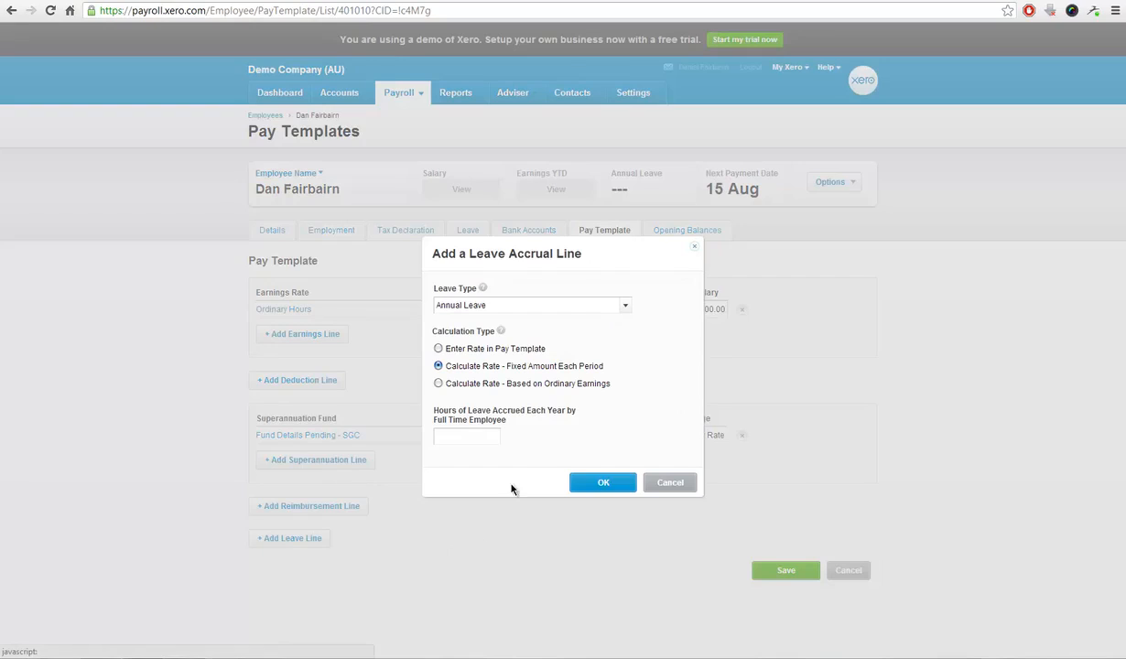
left_click(456, 438)
type("160")
left_click(597, 483)
Step: Add a second Annual Leave line accruing a fixed 80 hours per year and try to save the pay template
left_click(302, 584)
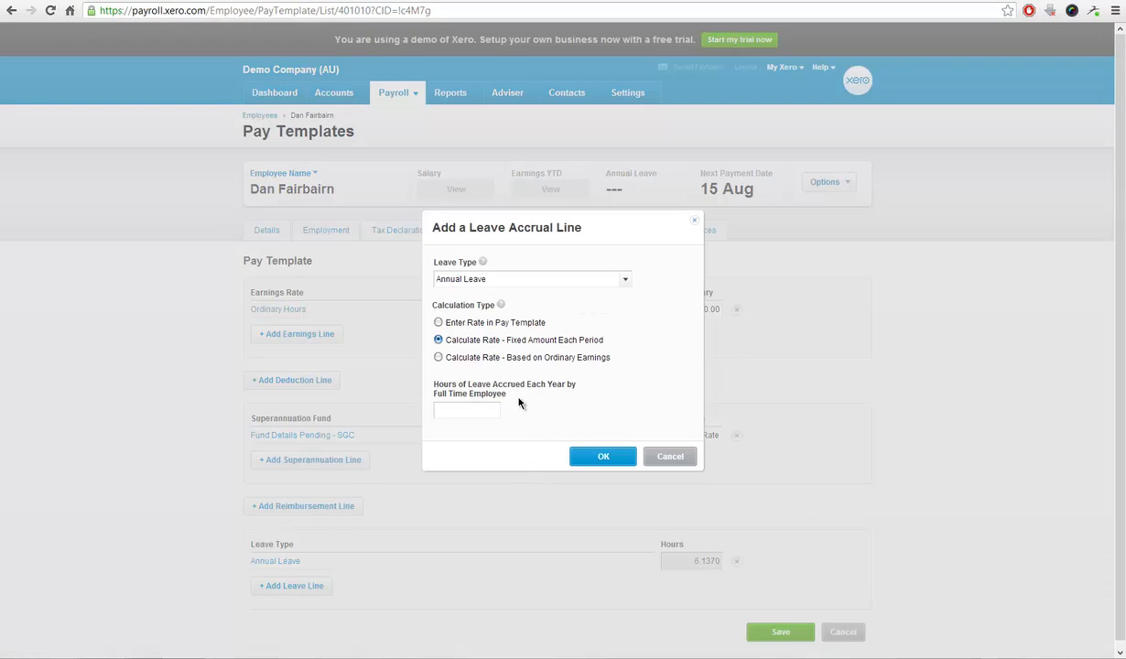
left_click(485, 411)
type("80")
left_click(583, 455)
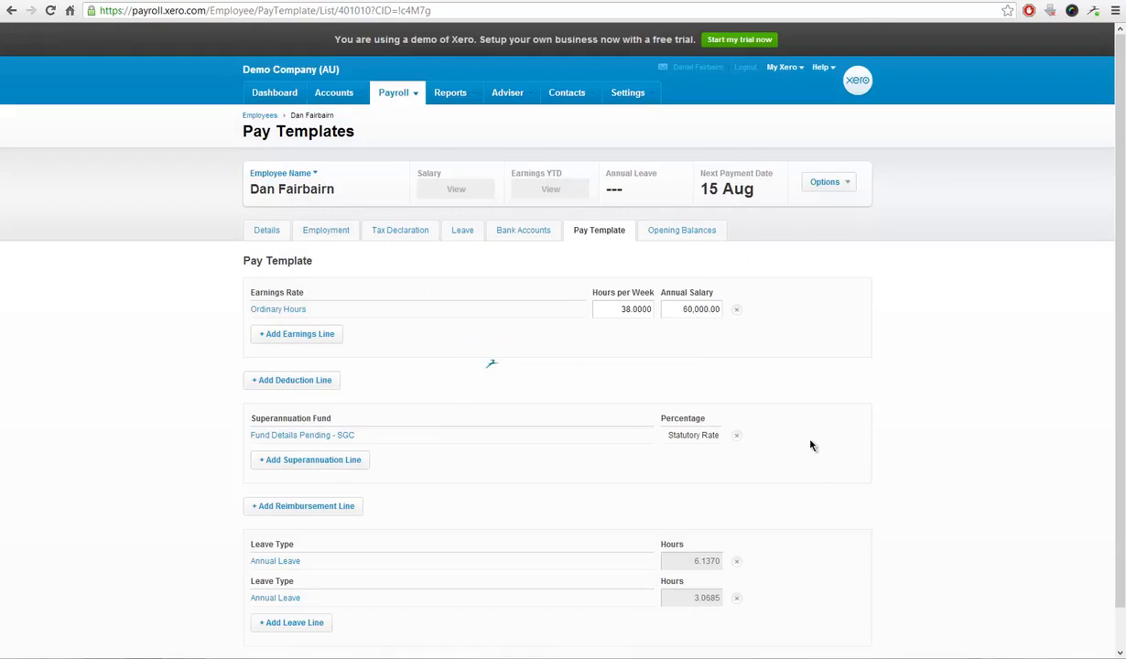
scroll(812, 444, "down", 1)
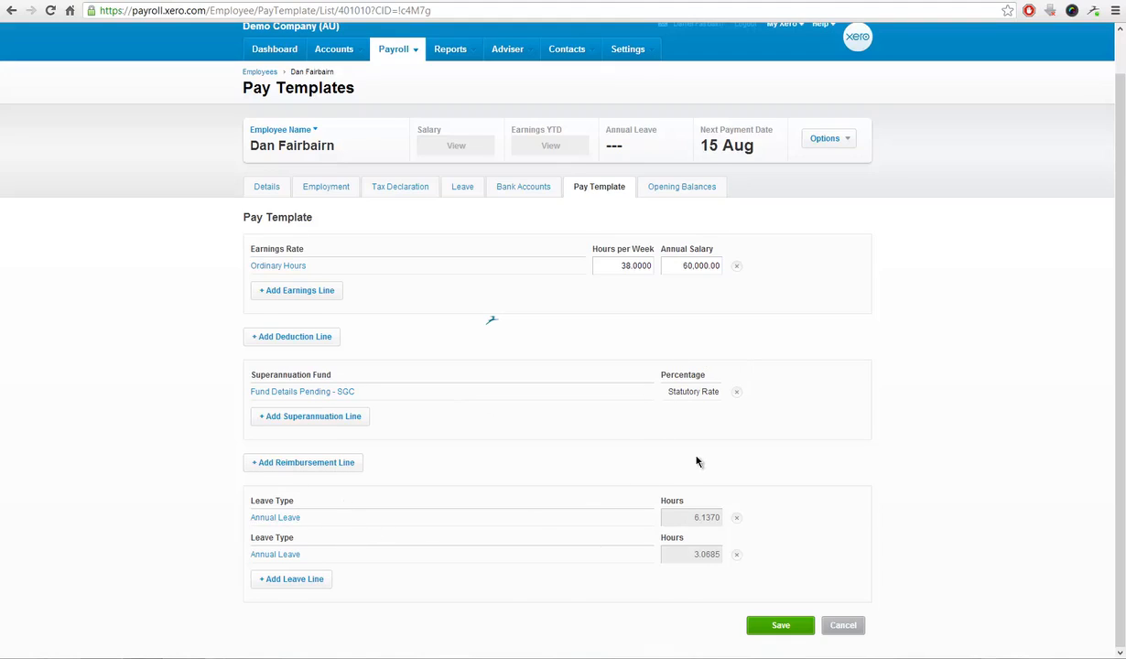
scroll(700, 449, "up", 1)
scroll(706, 437, "down", 1)
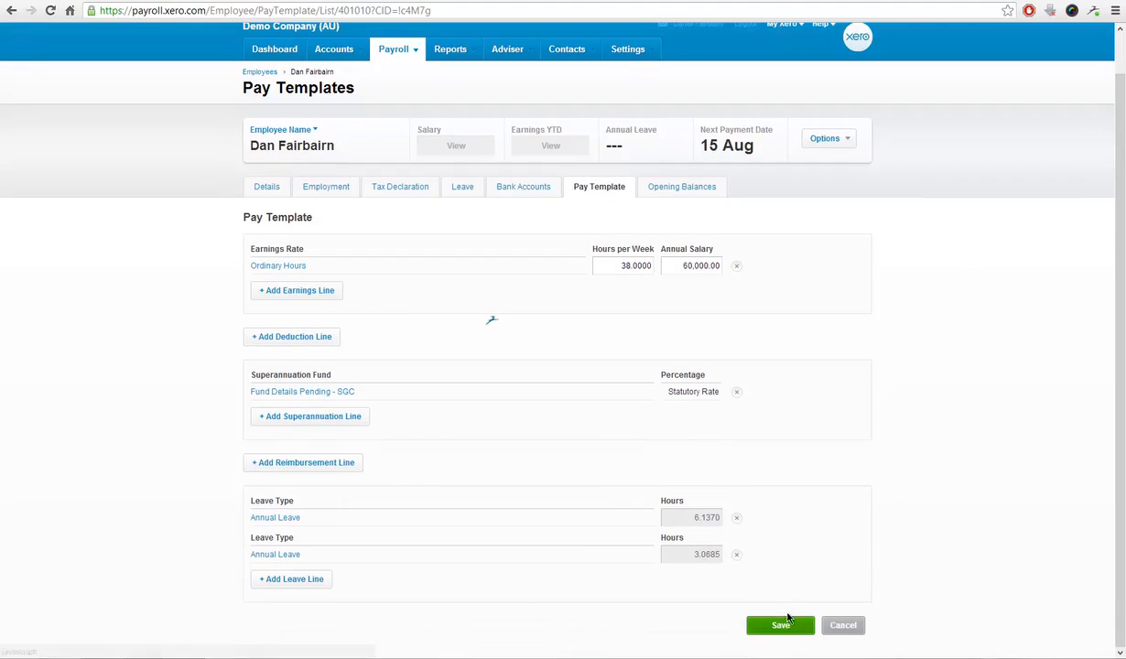
left_click(774, 612)
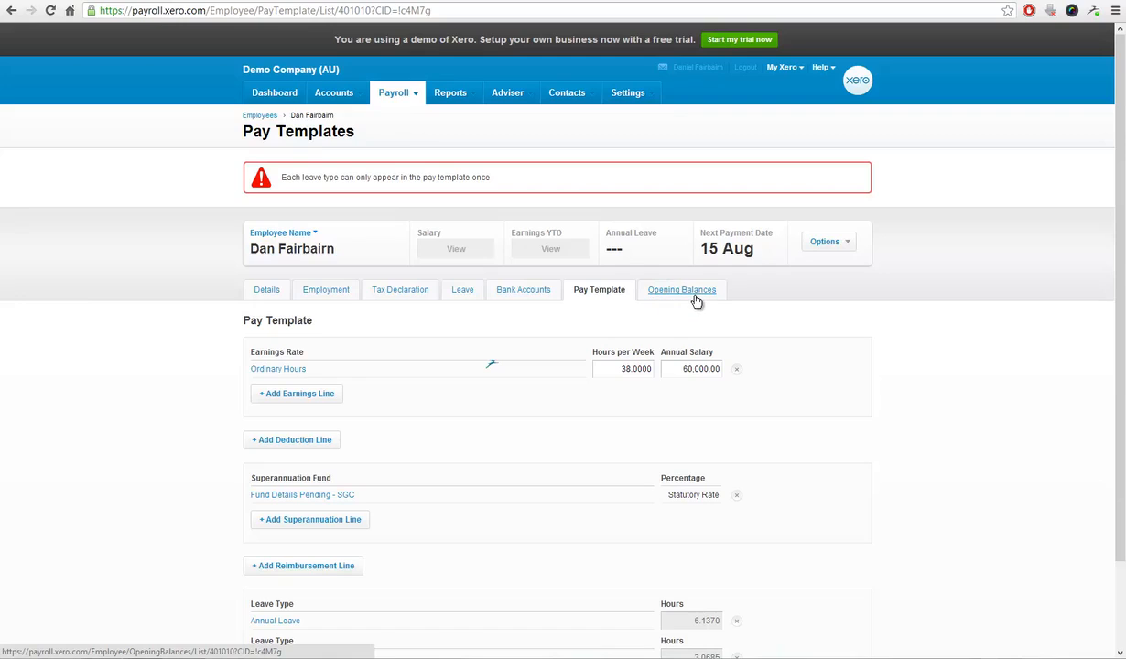
Step: Leave the pay template without saving and view the employee's opening balances
left_click(695, 295)
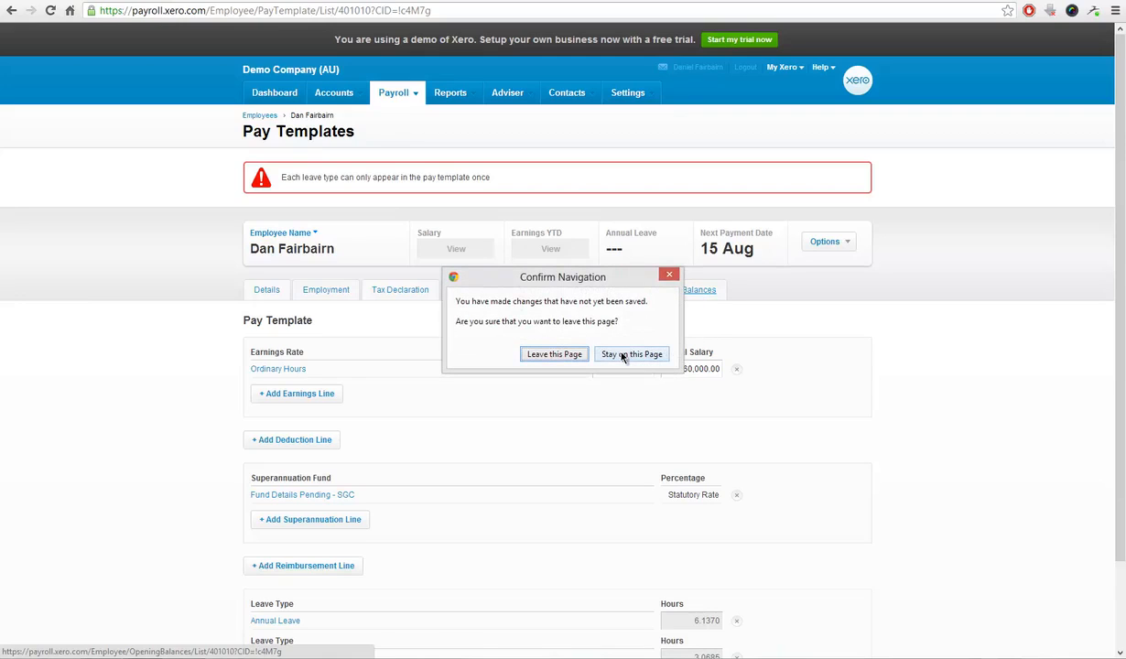
left_click(540, 354)
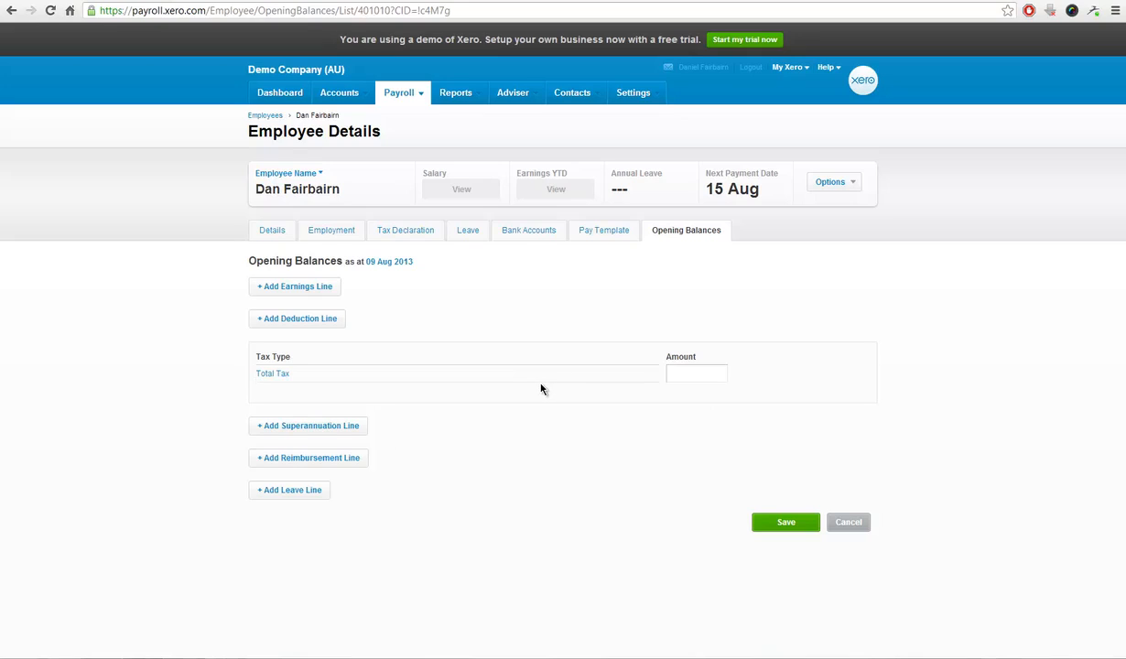
left_click(409, 99)
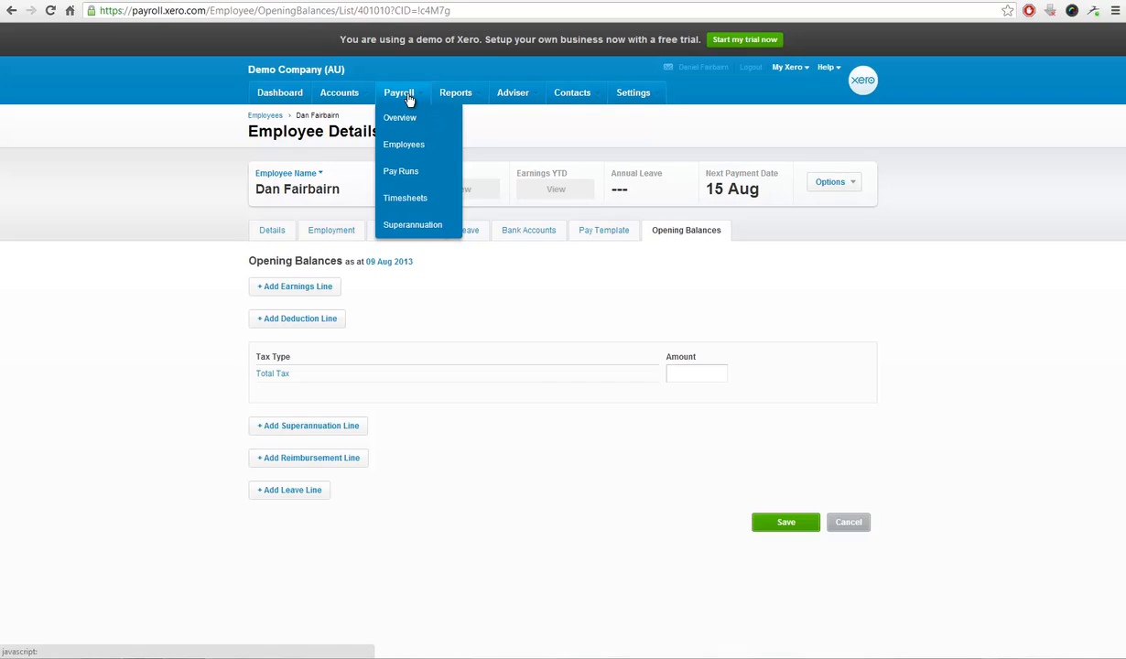
left_click(409, 98)
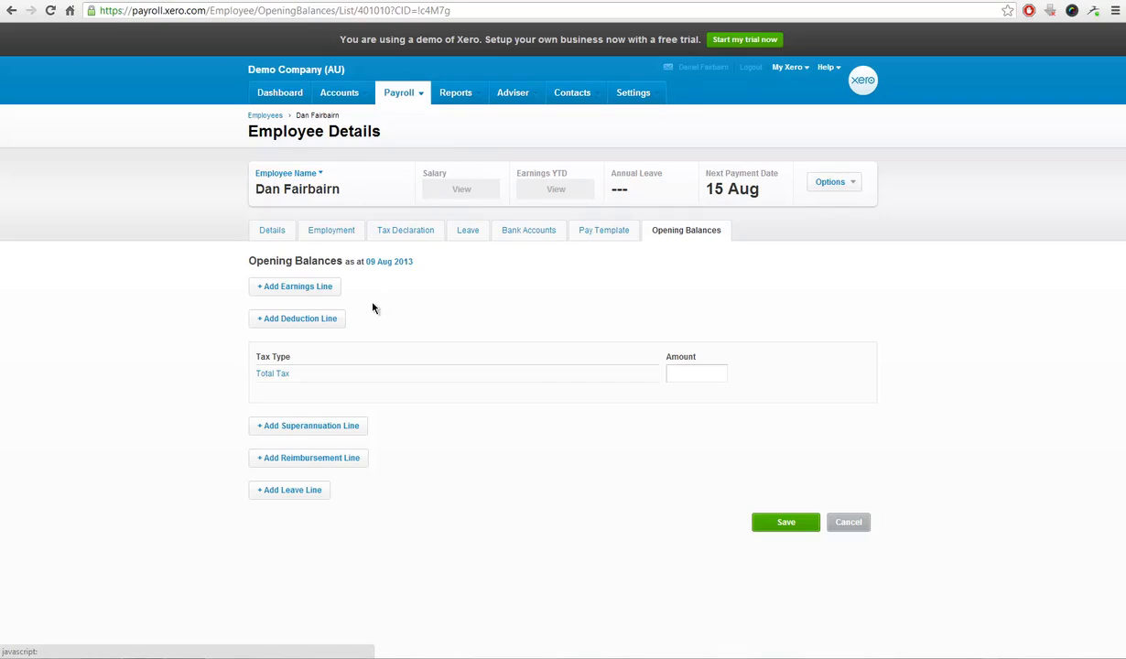